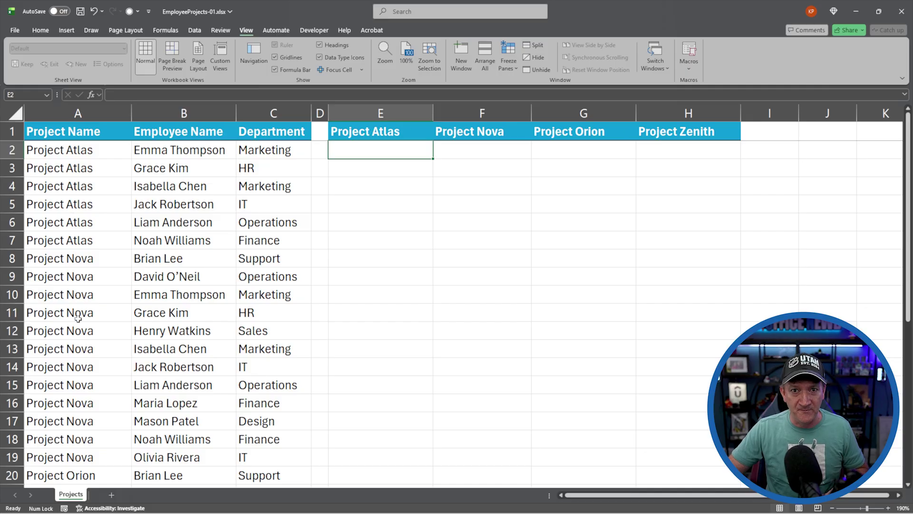
- Start a FILTER formula in E2 over B2:B32, then abandon it unfinished
left_click_drag(376, 150, 377, 265)
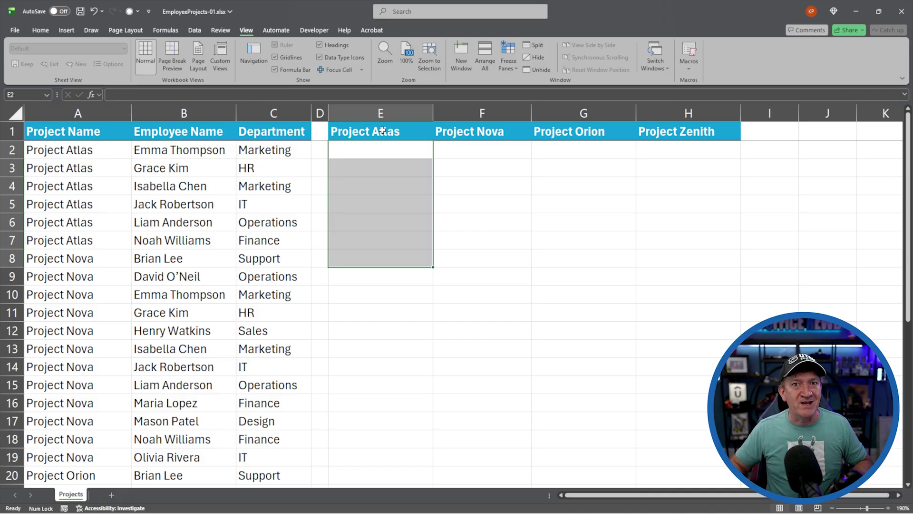
left_click(151, 232)
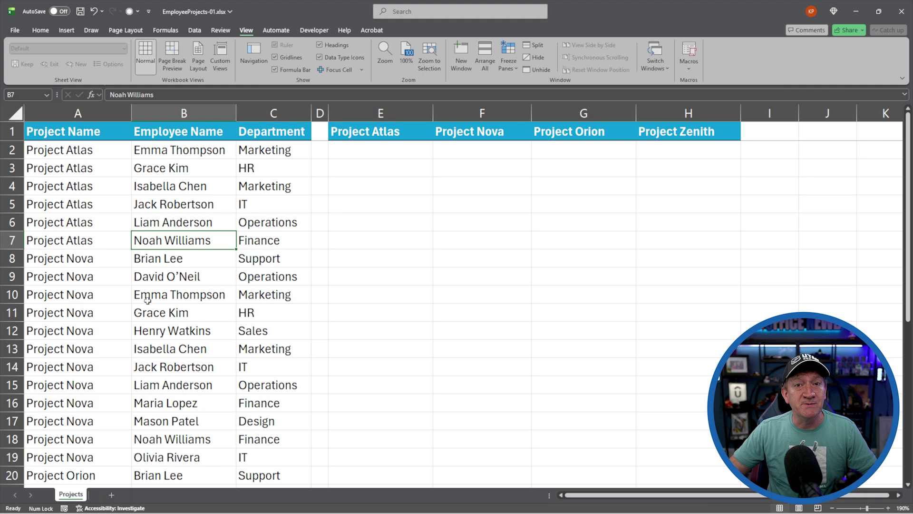
scroll(148, 301, "down", 10)
scroll(147, 294, "up", 1)
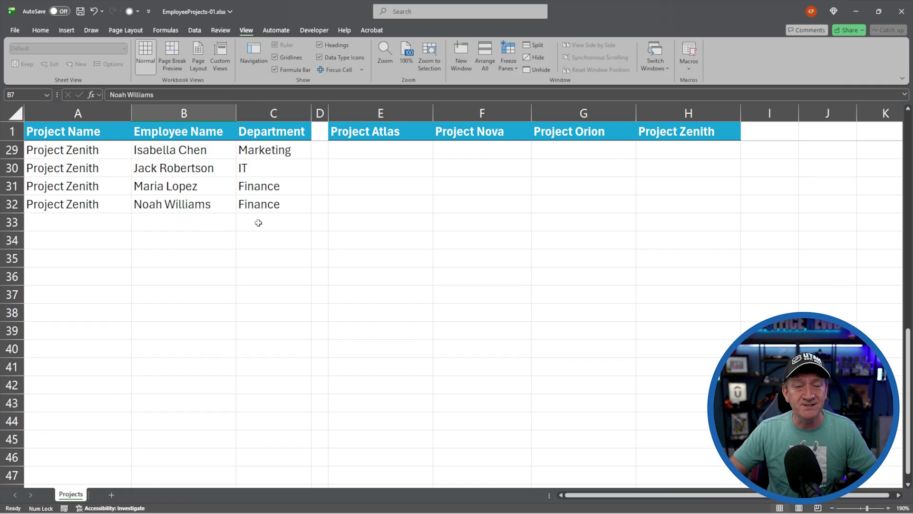
scroll(258, 223, "up", 9)
left_click(373, 151)
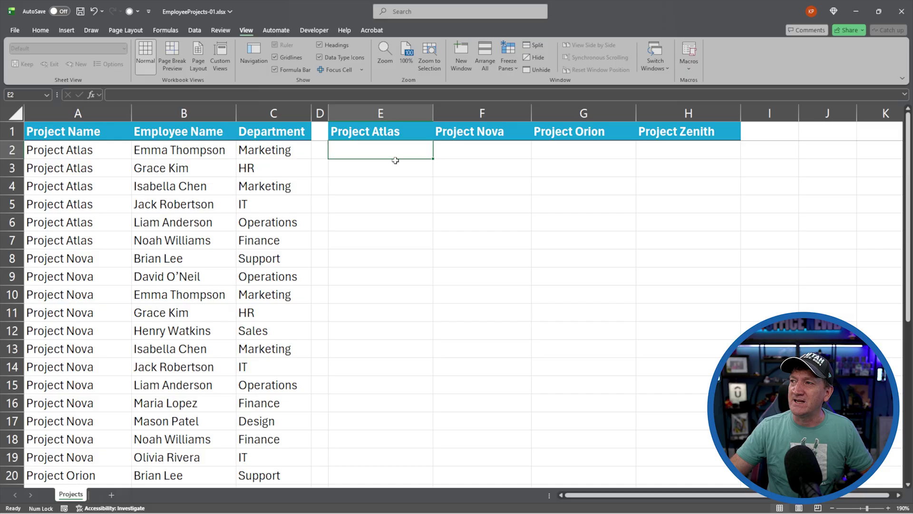
type("=filter")
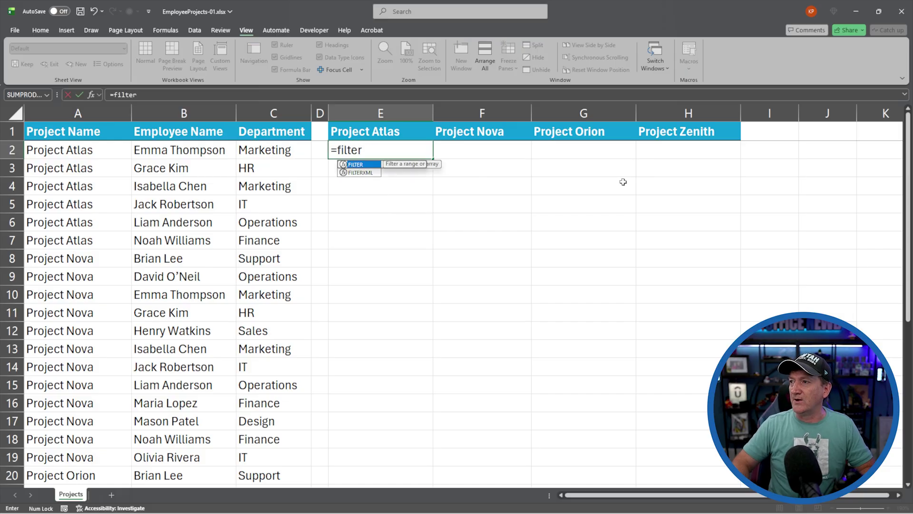
key("Tab")
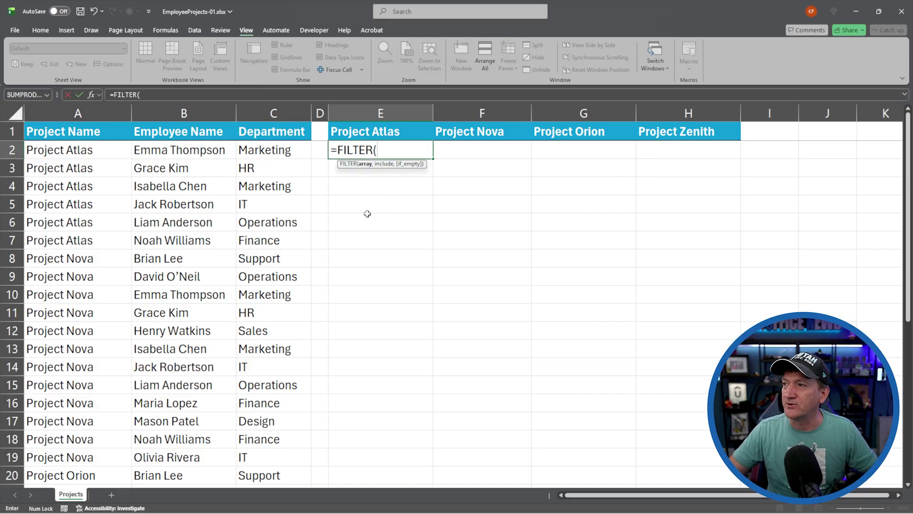
left_click(175, 152)
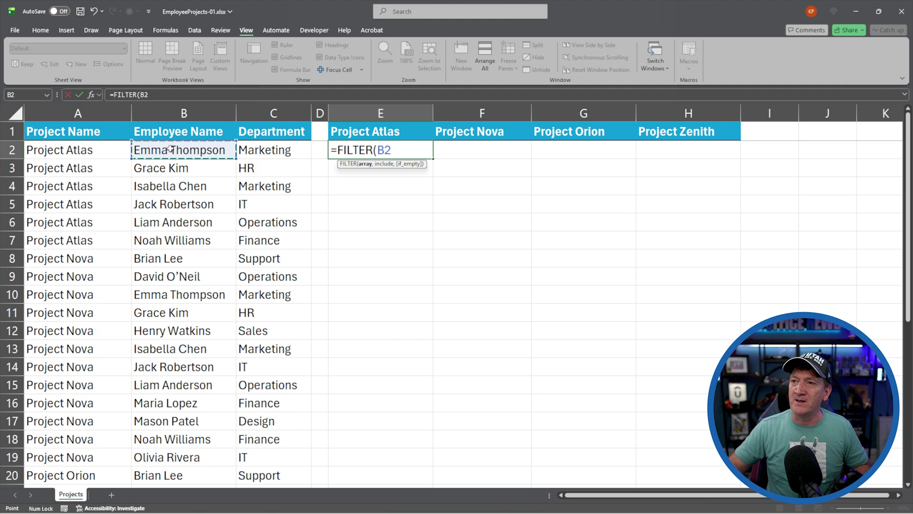
key("ctrl+shift+Down")
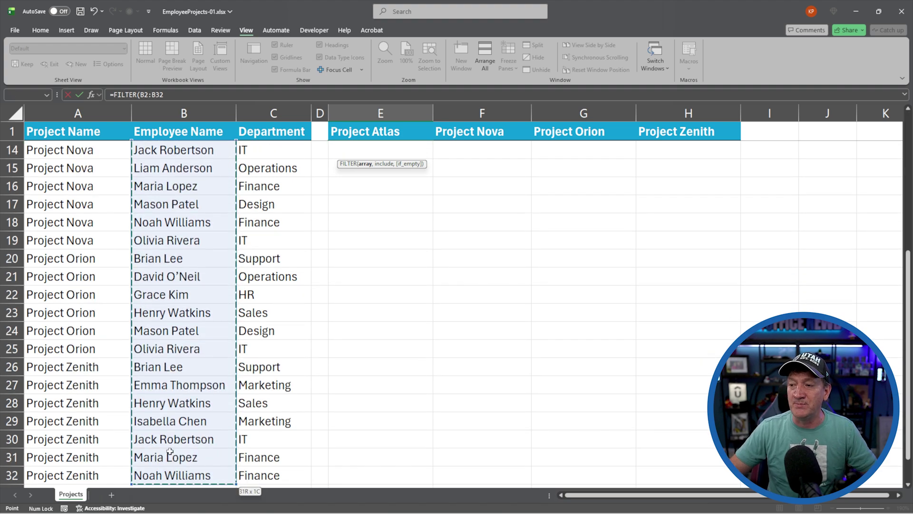
scroll(371, 167, "up", 4)
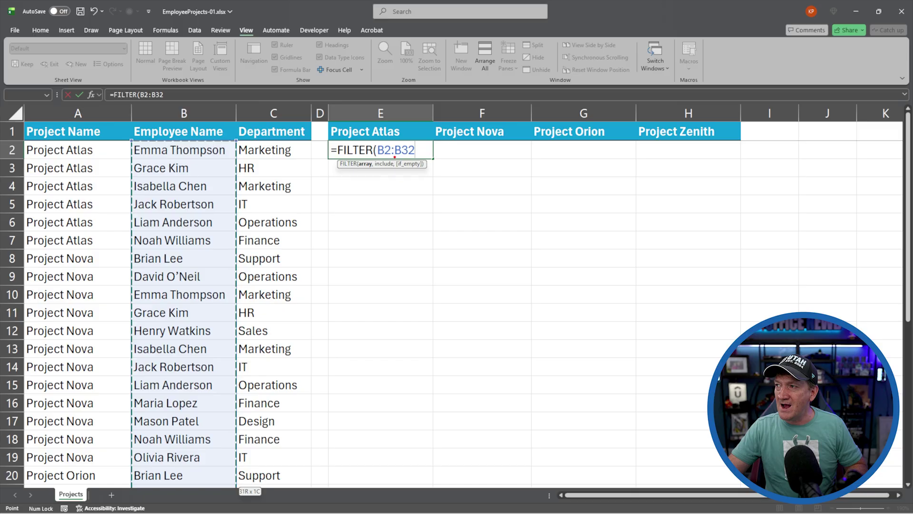
left_click_drag(394, 157, 423, 273)
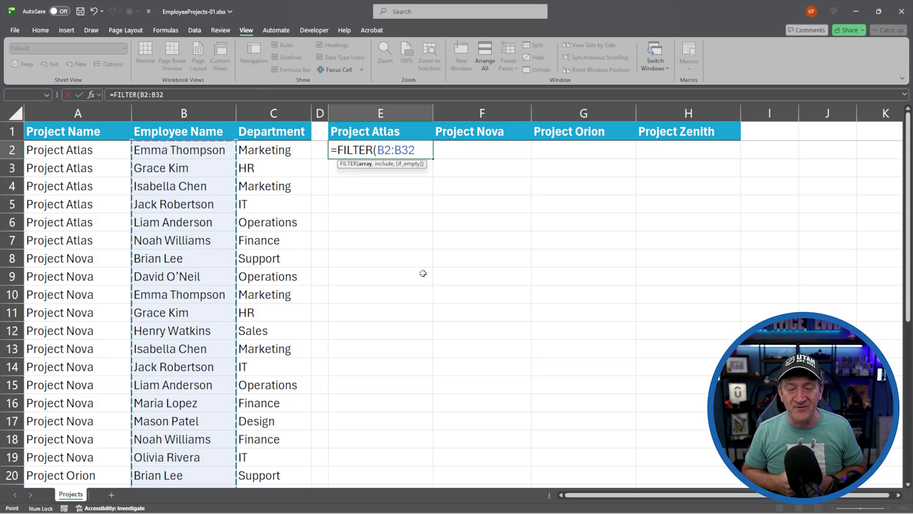
key("Escape")
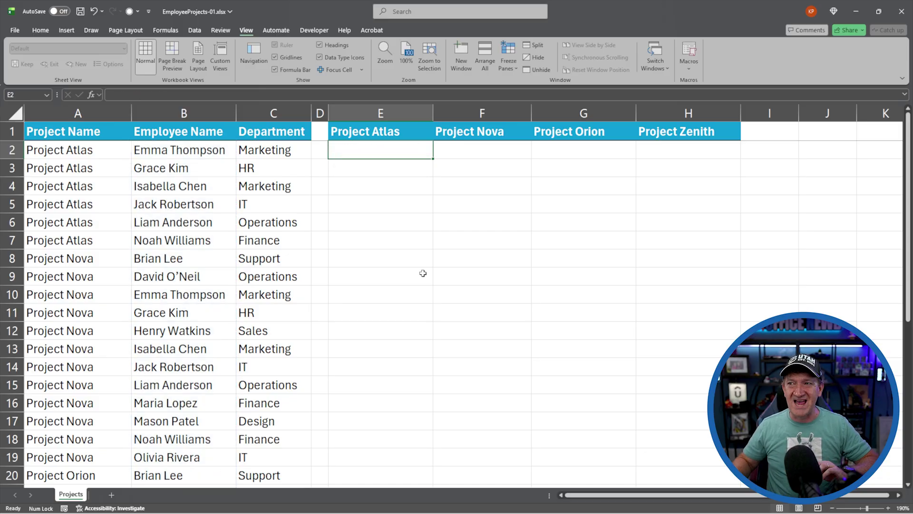
- Format the project data as a table and rename it from Table2 to tblProjects
left_click(160, 222)
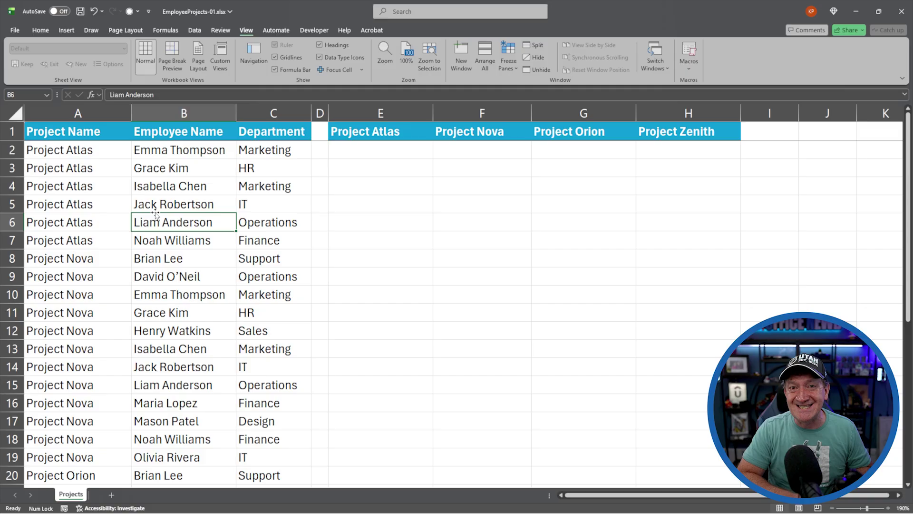
key("ctrl+t")
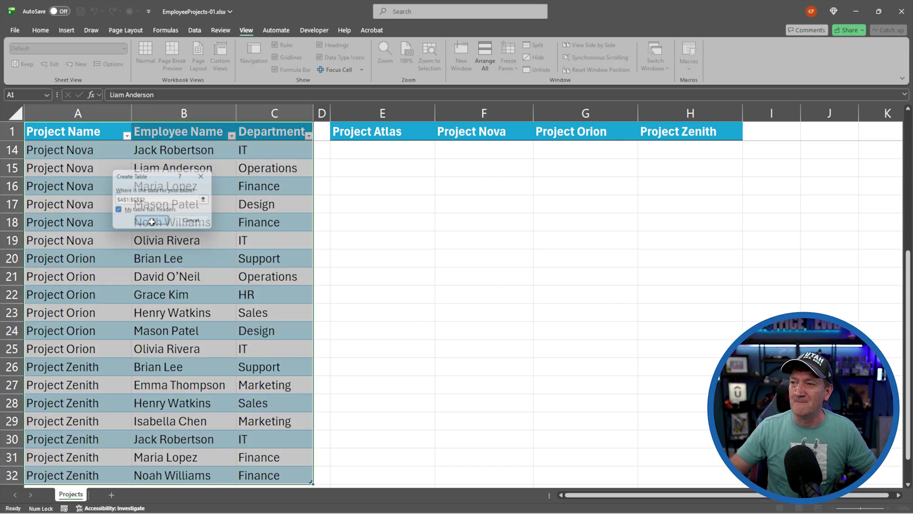
scroll(236, 207, "up", 4)
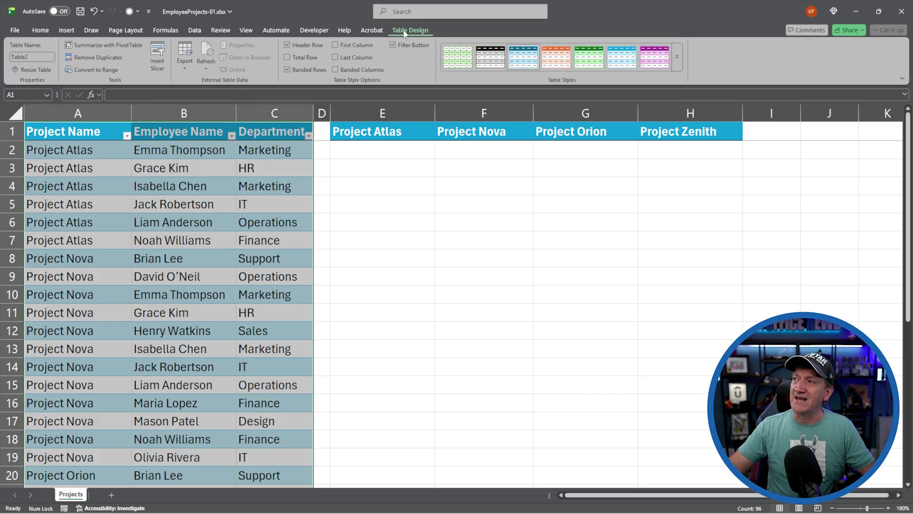
left_click(37, 57)
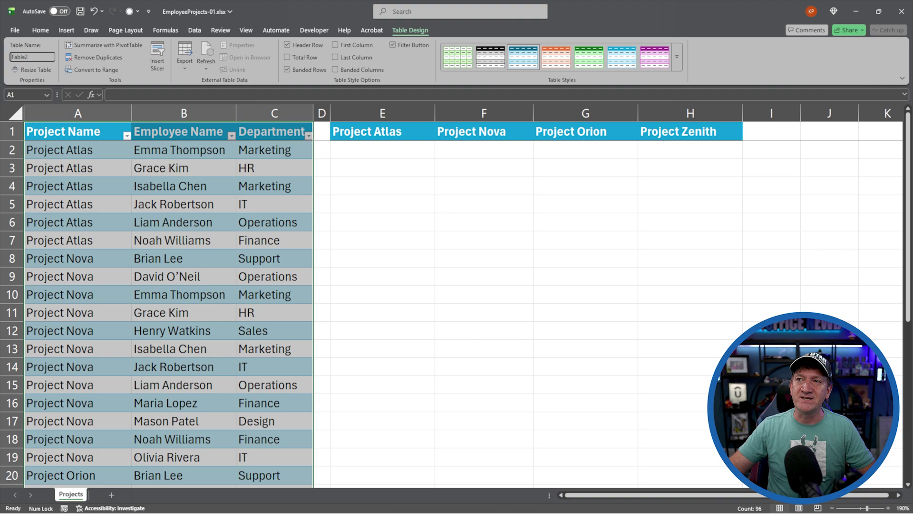
left_click(37, 57)
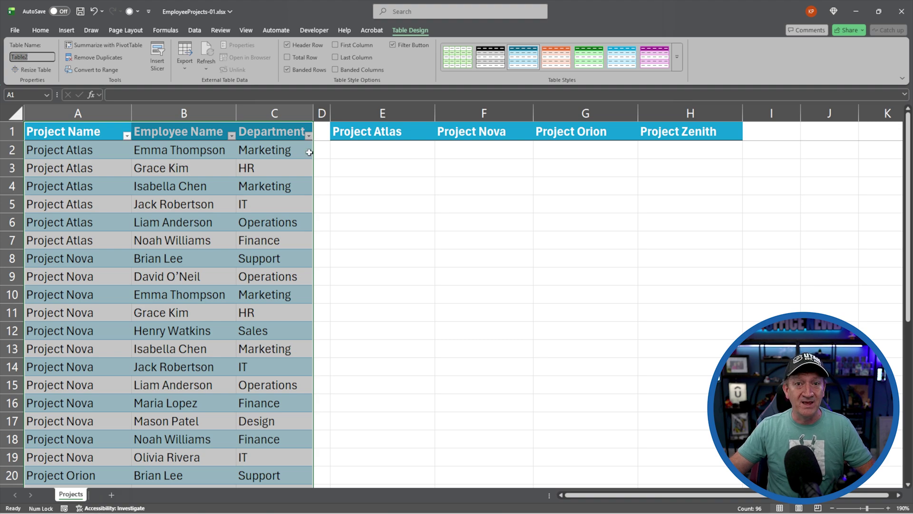
type("tb")
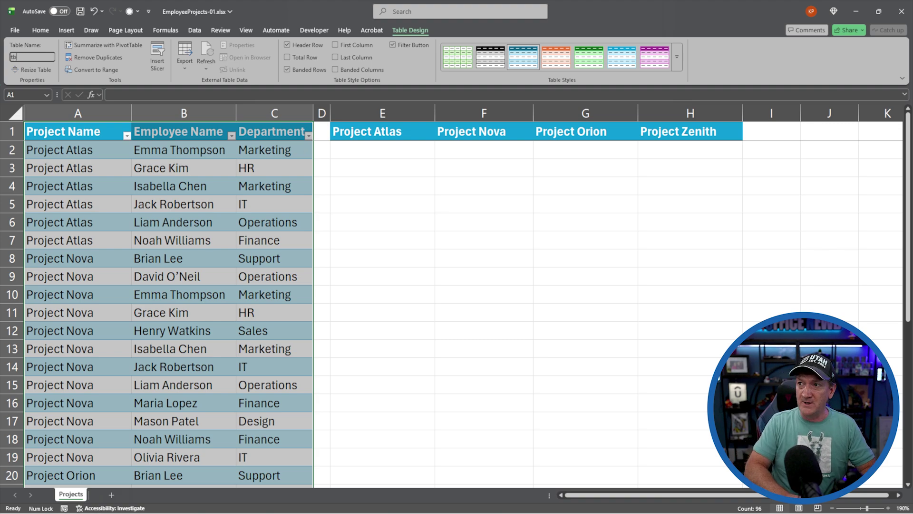
type("lProjects")
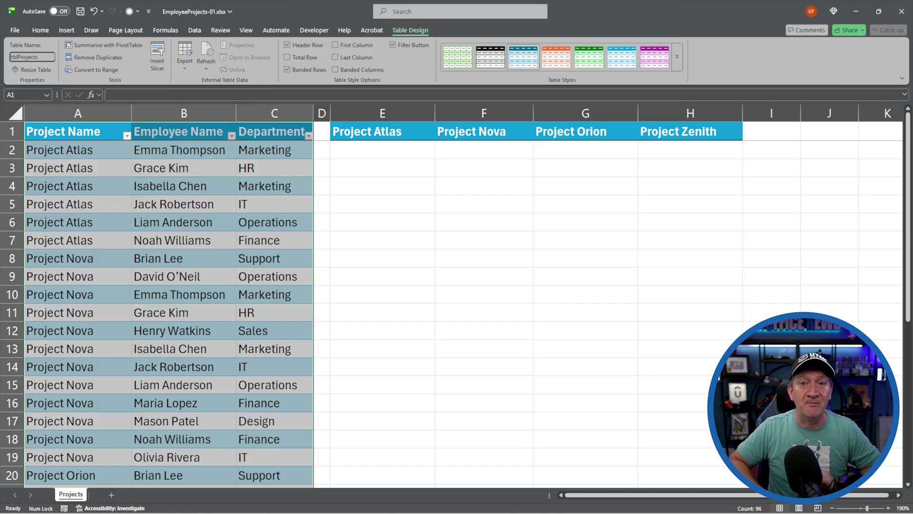
key("Return")
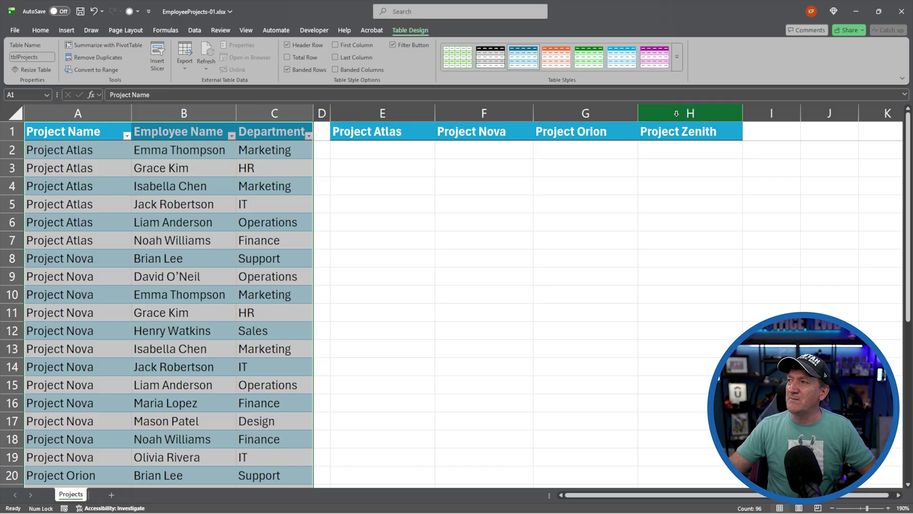
- Clear the old project headers from columns E–H and select E1
left_click_drag(364, 107, 679, 108)
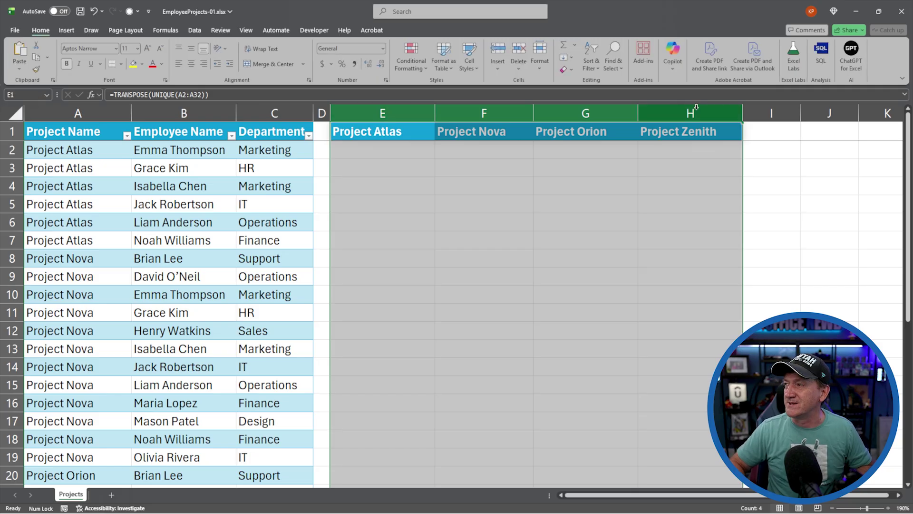
key("ctrl+z")
key("ctrl+z")
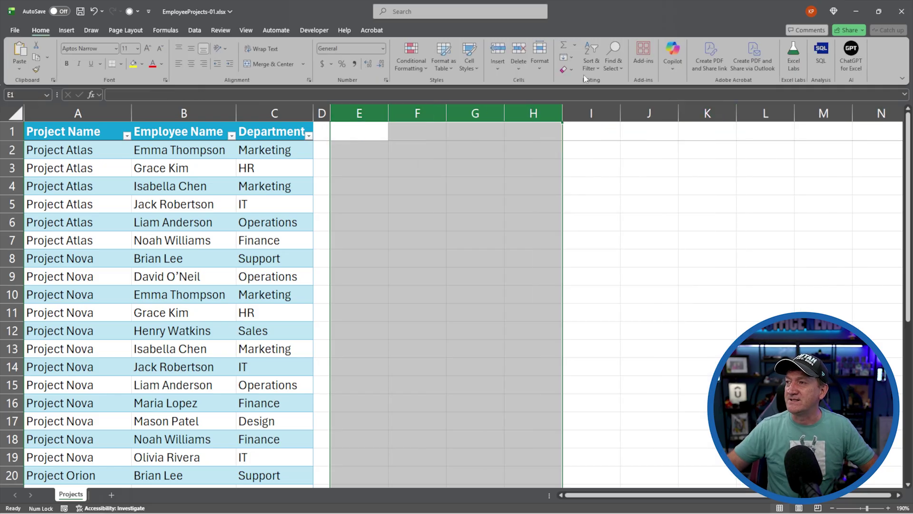
left_click(346, 135)
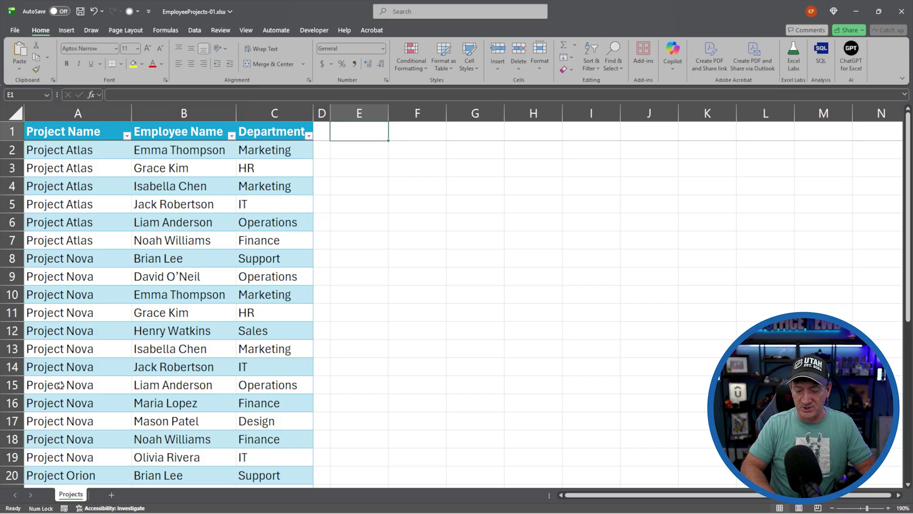
- Enter =TRANSPOSE(UNIQUE(tblProjects[Project Name])) in E1 using autocomplete
type("=trans")
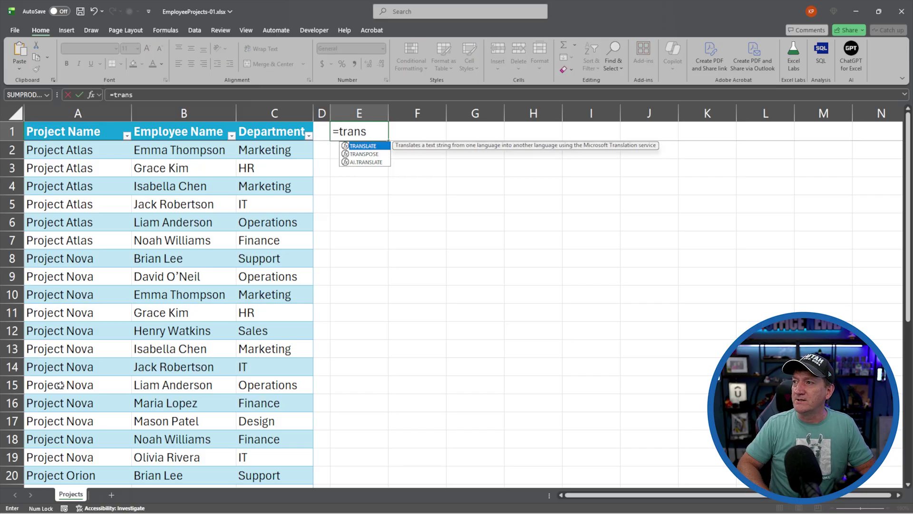
key("Down")
key("Tab")
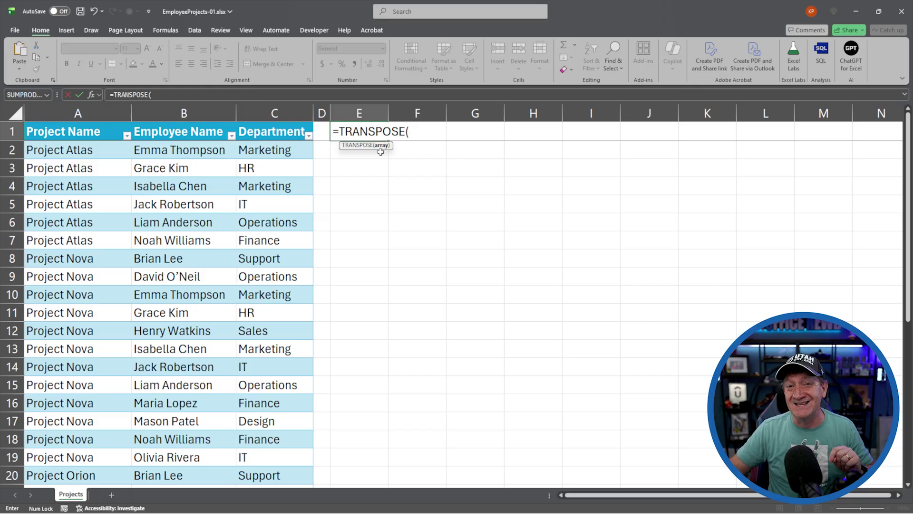
key("F2")
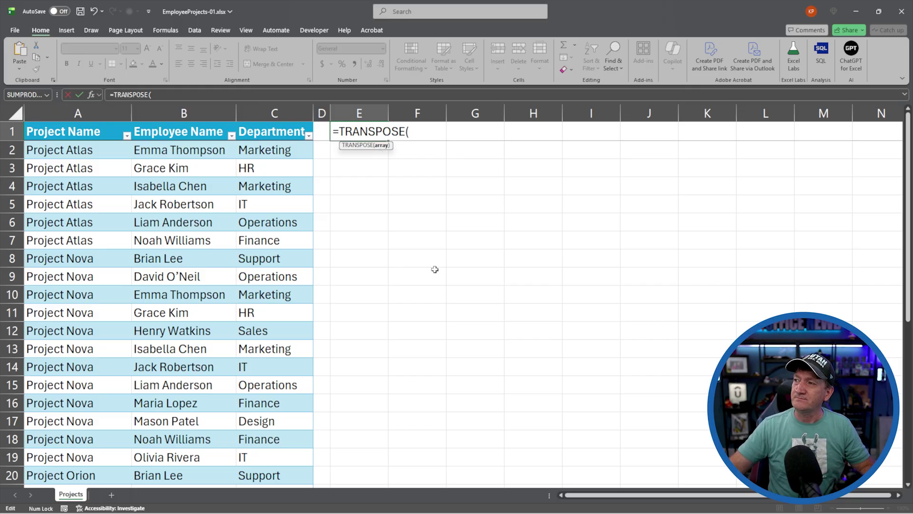
type("un")
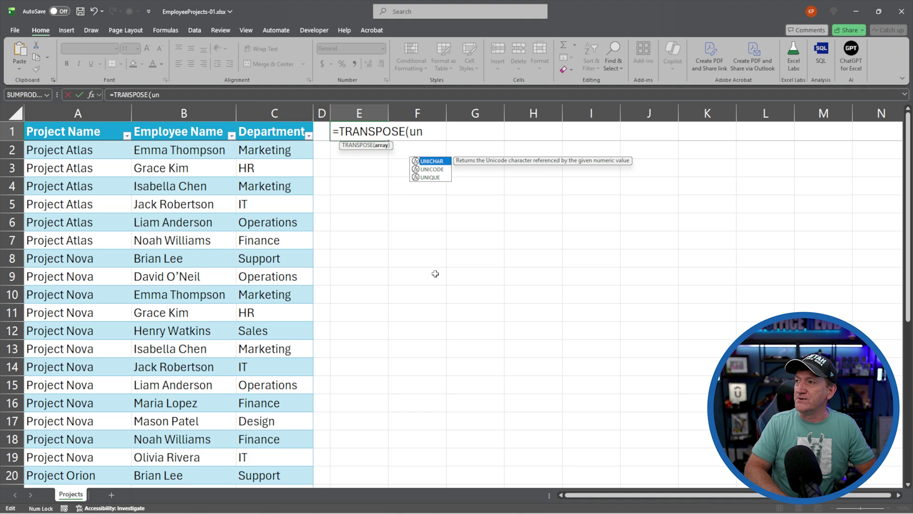
key("Down")
key("Down")
key("Tab")
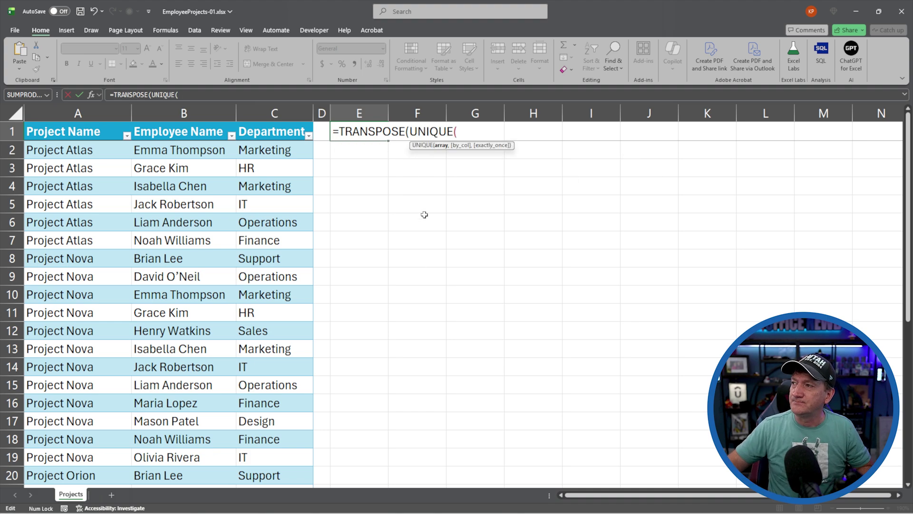
left_click(72, 149)
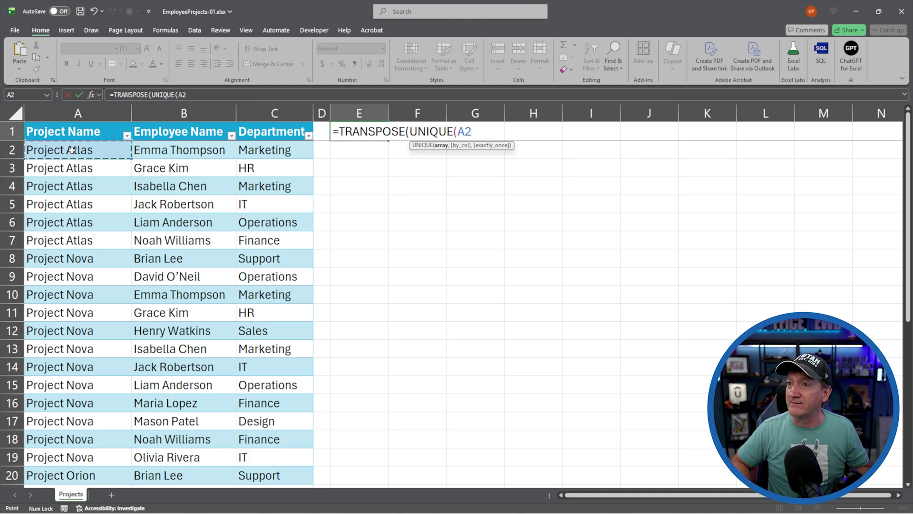
key("ctrl+shift+Down")
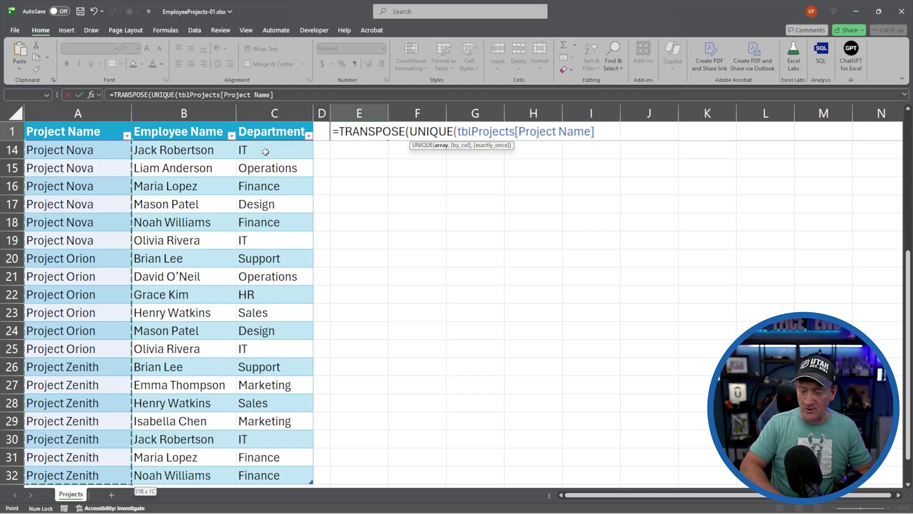
type(")")
key("Return")
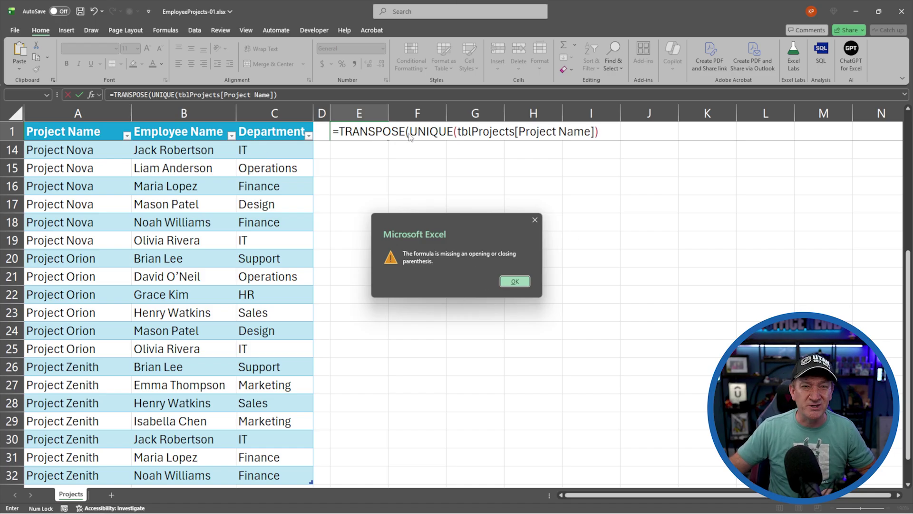
- Fix the missing closing parenthesis so the project names spill across E1:H1
left_click(514, 280)
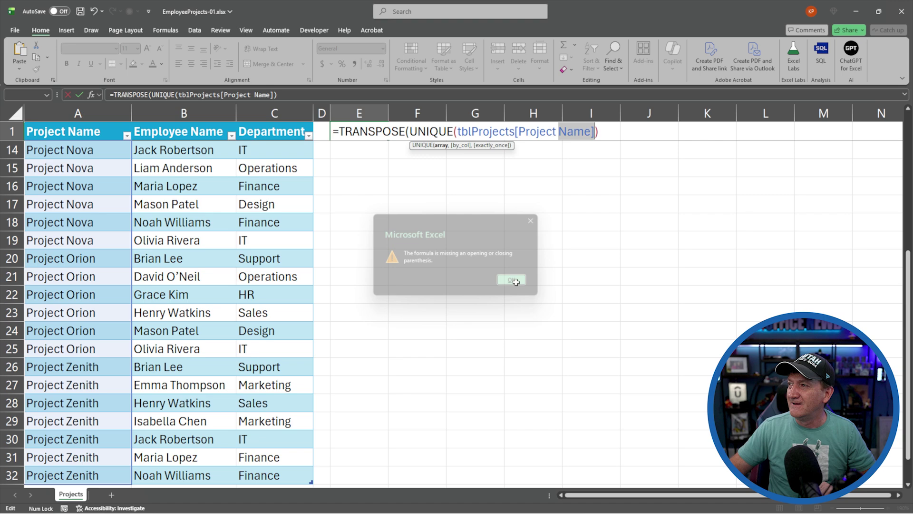
left_click(611, 132)
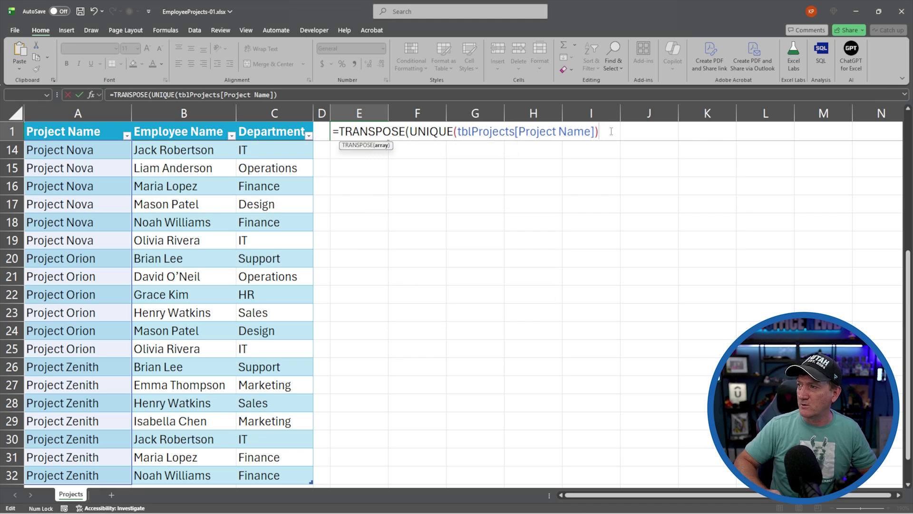
type(")")
key("Return")
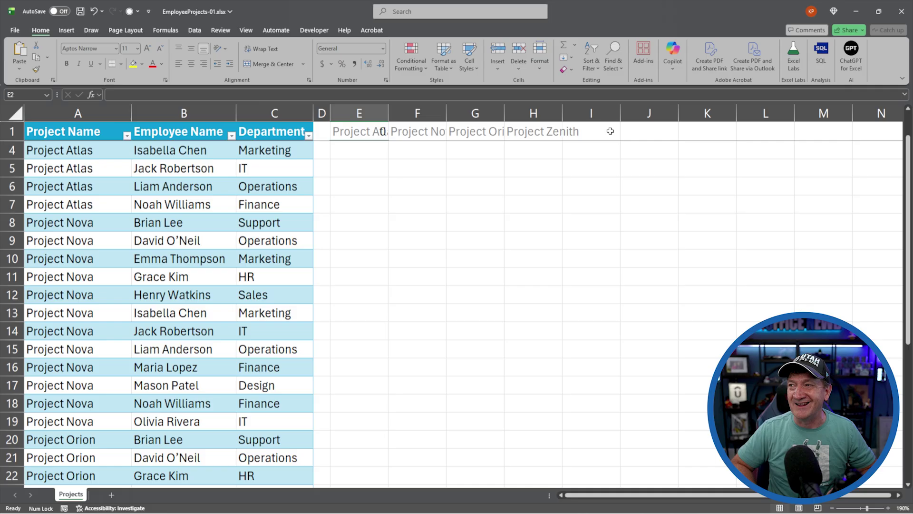
- Auto-fit columns E–H and add a Project Horizon row with an employee in HR
left_click_drag(360, 113, 535, 111)
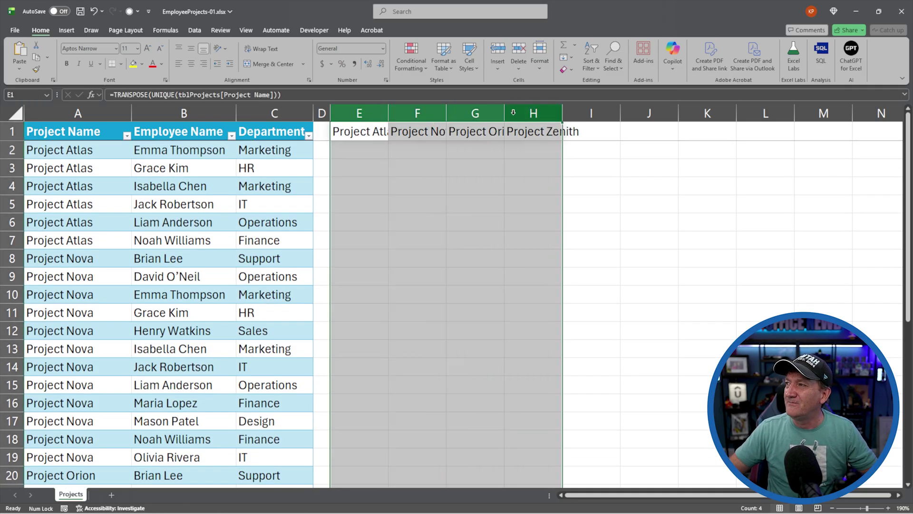
double_click(562, 113)
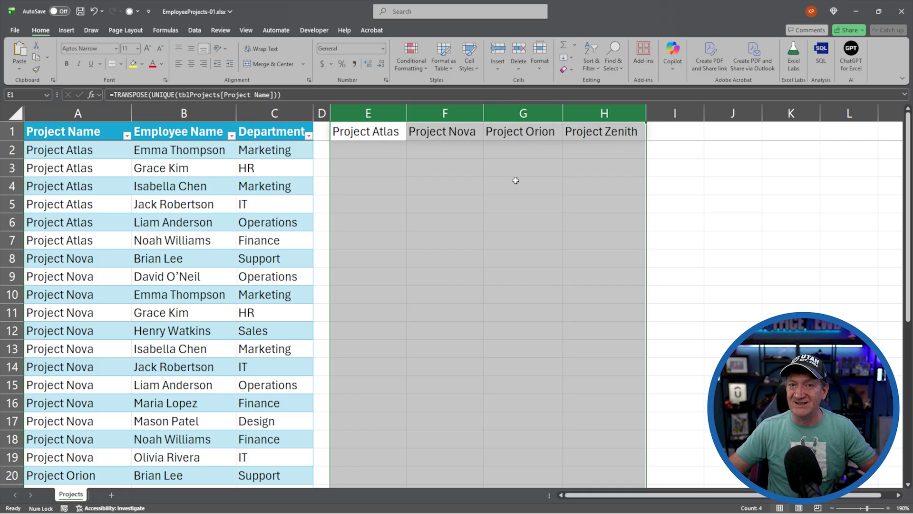
scroll(125, 281, "down", 4)
scroll(125, 281, "down", 2)
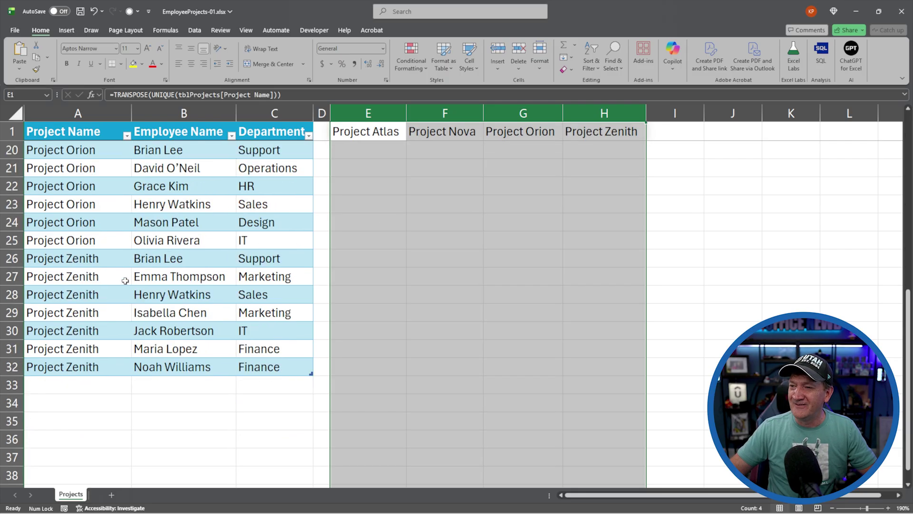
left_click(64, 383)
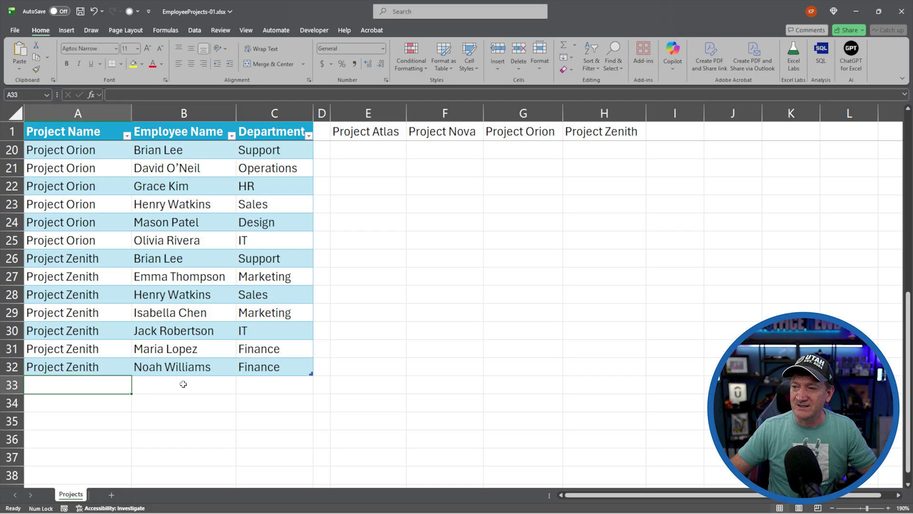
type("Proj")
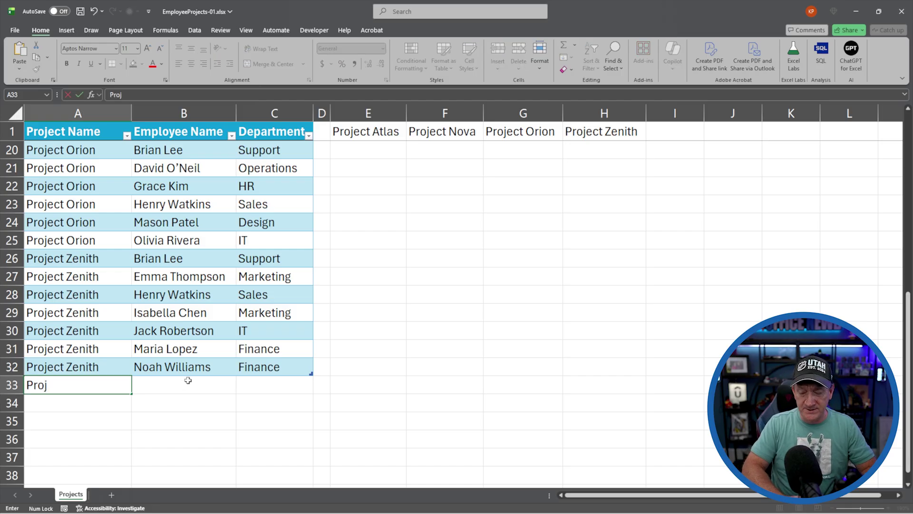
type("ect Horizon")
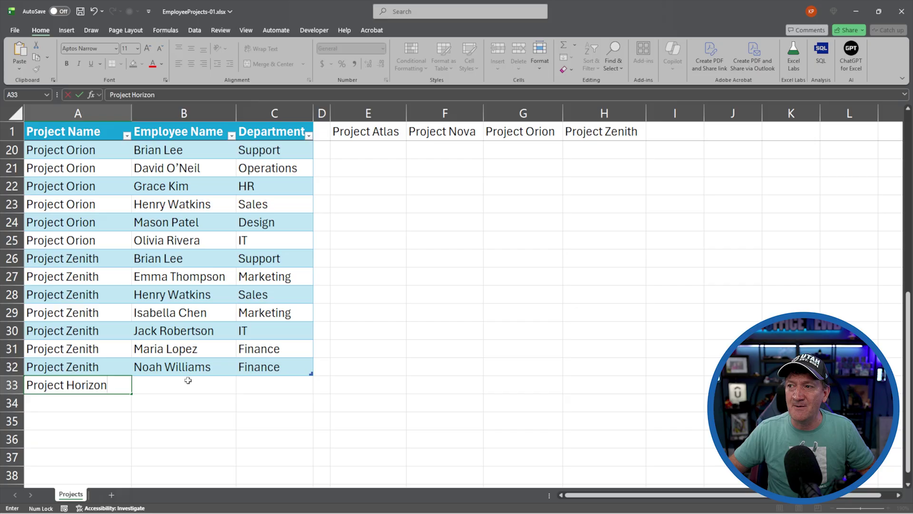
left_click(187, 380)
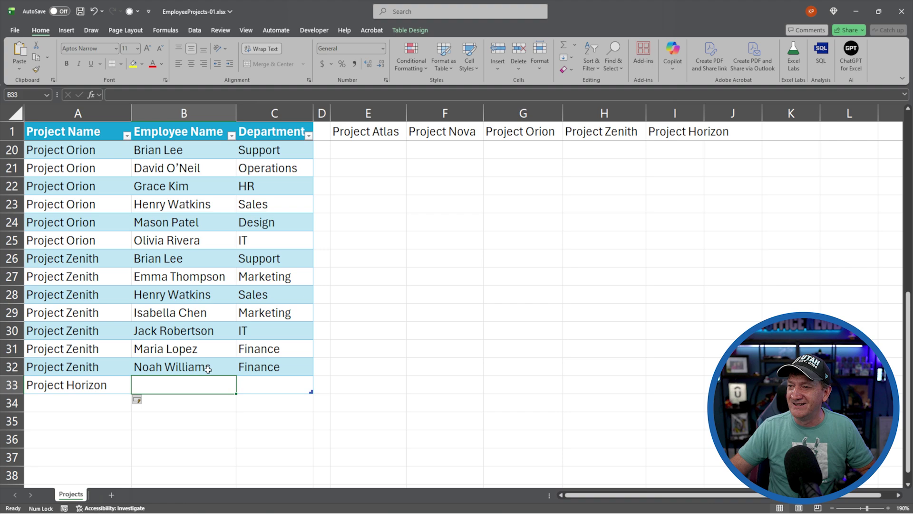
type("Mickey")
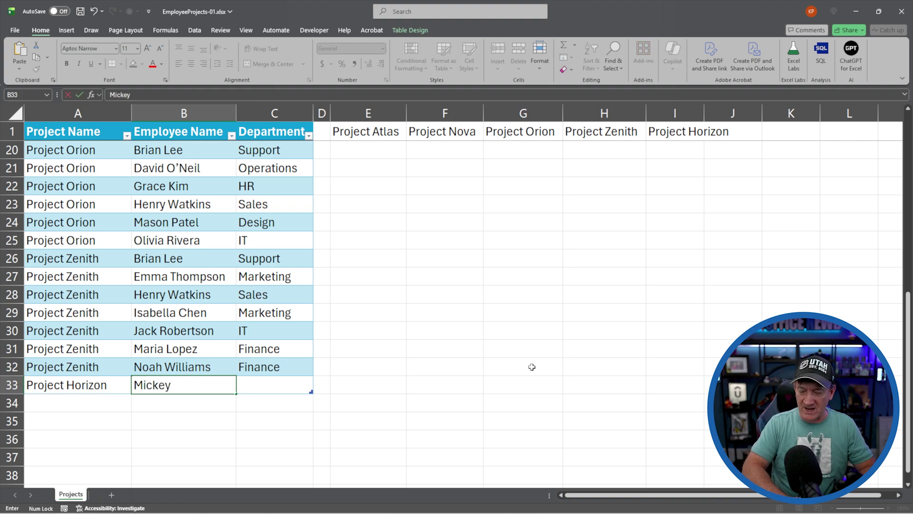
key("Tab")
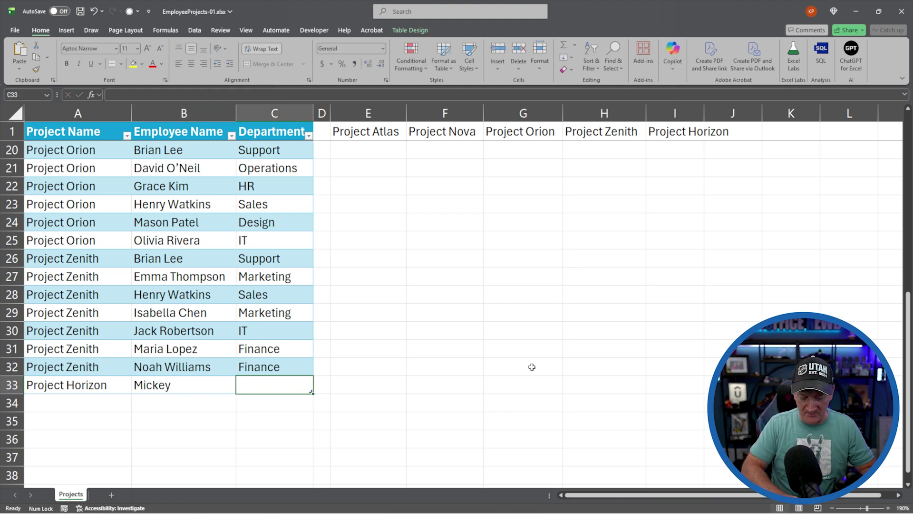
type("HR")
key("Return")
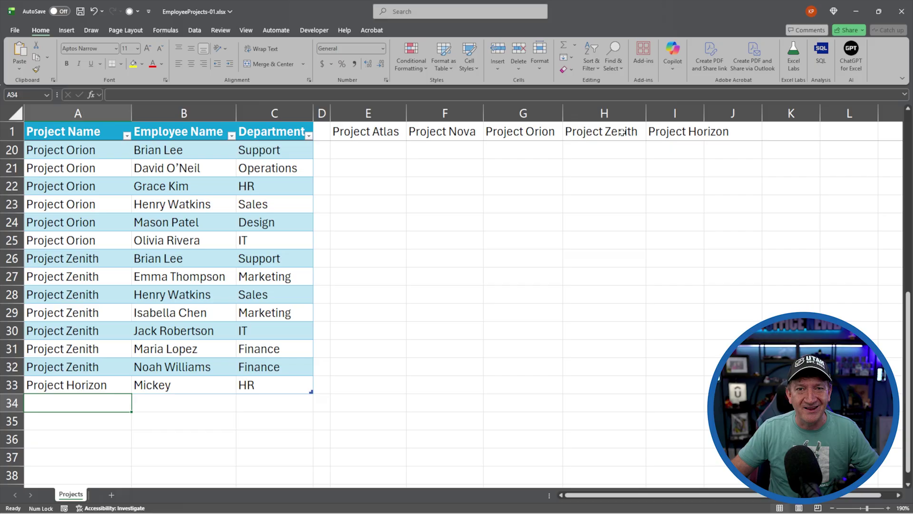
left_click(393, 127)
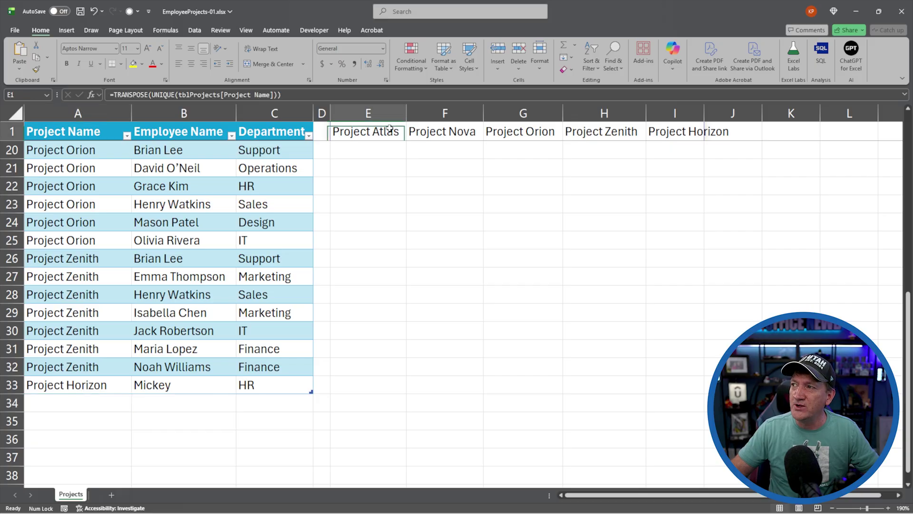
double_click(352, 129)
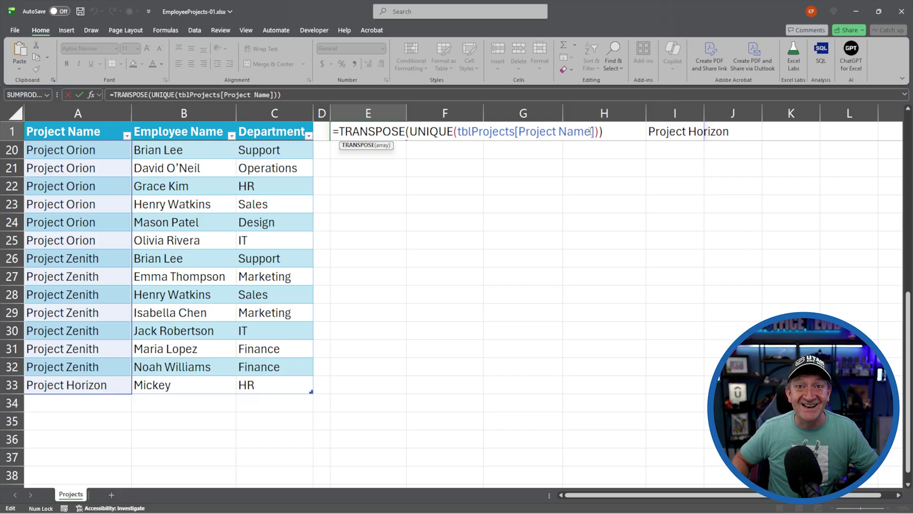
key("Return")
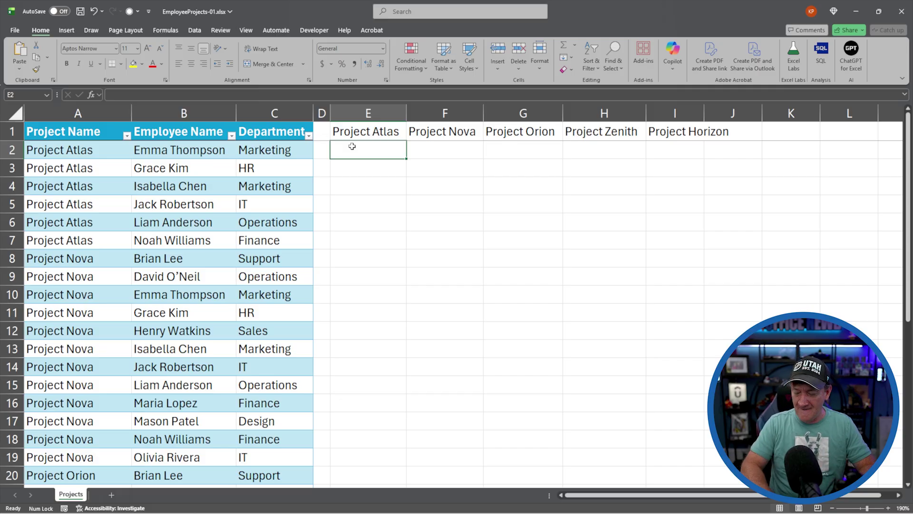
- In E2, begin =FILTER( with the array tblProjects[[Employee Name]:[Employee Name]]
type("=filte")
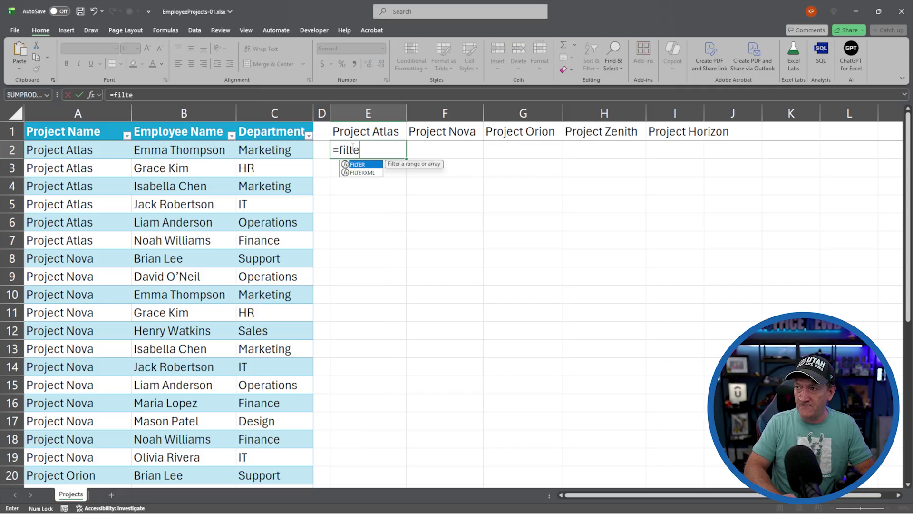
type("r(")
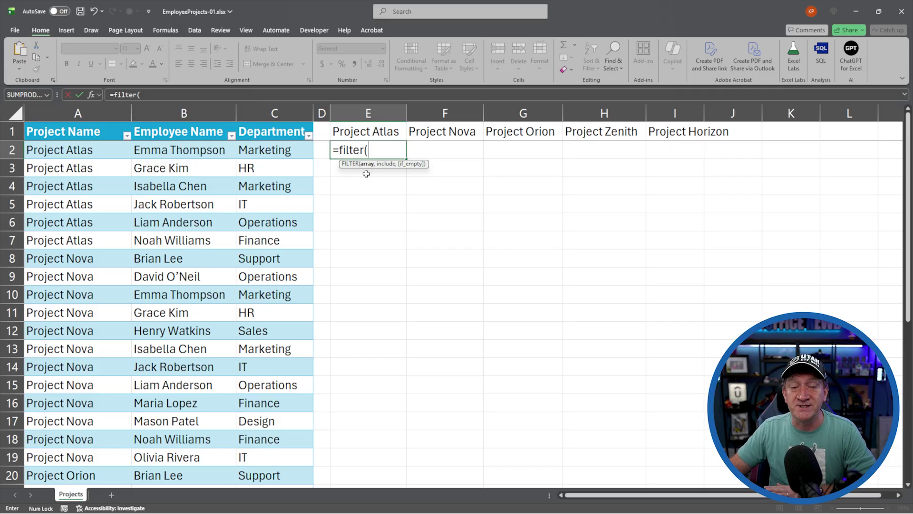
left_click(192, 146)
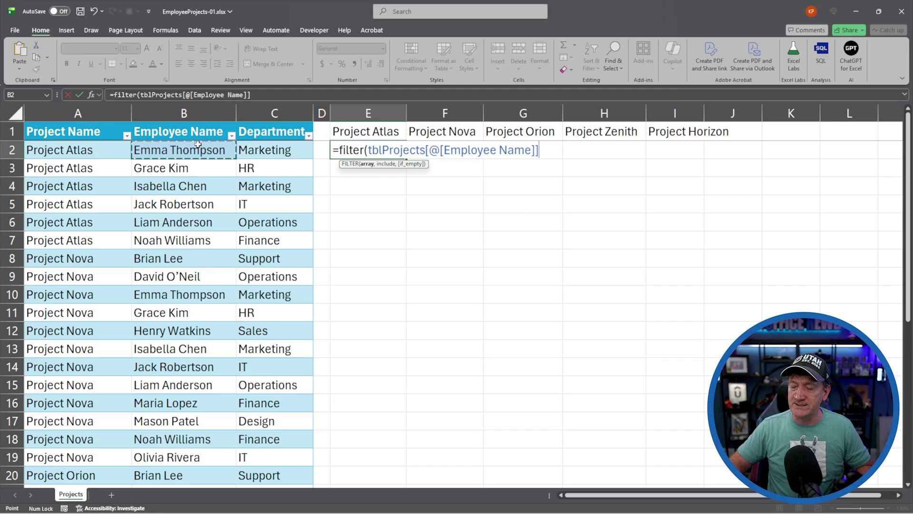
key("ctrl+shift+Down")
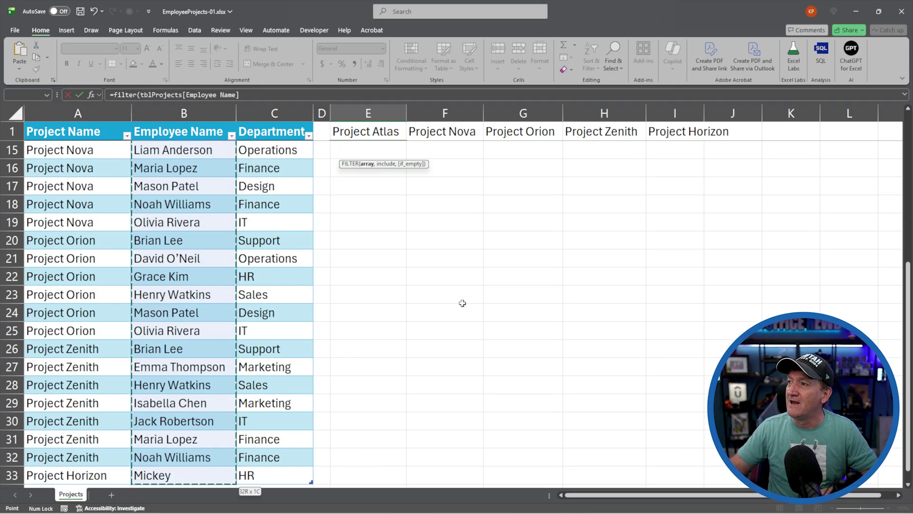
scroll(462, 302, "up", 4)
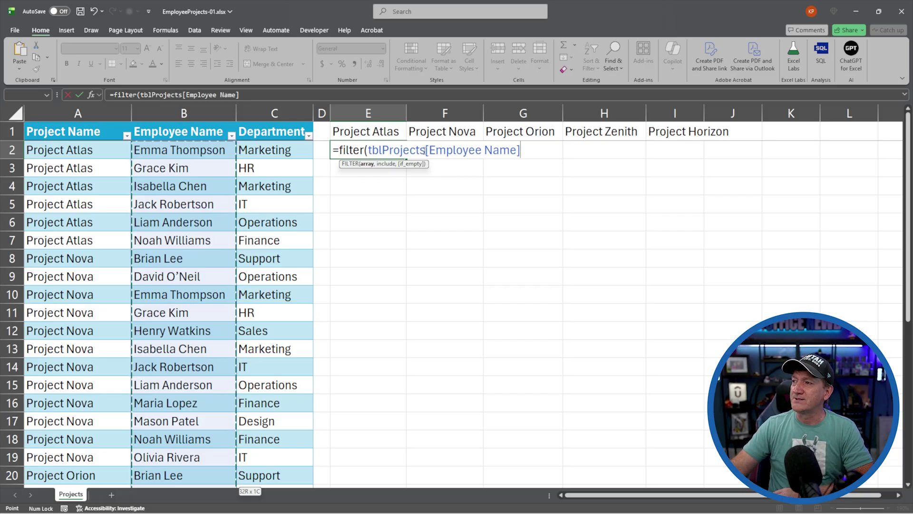
left_click(425, 150)
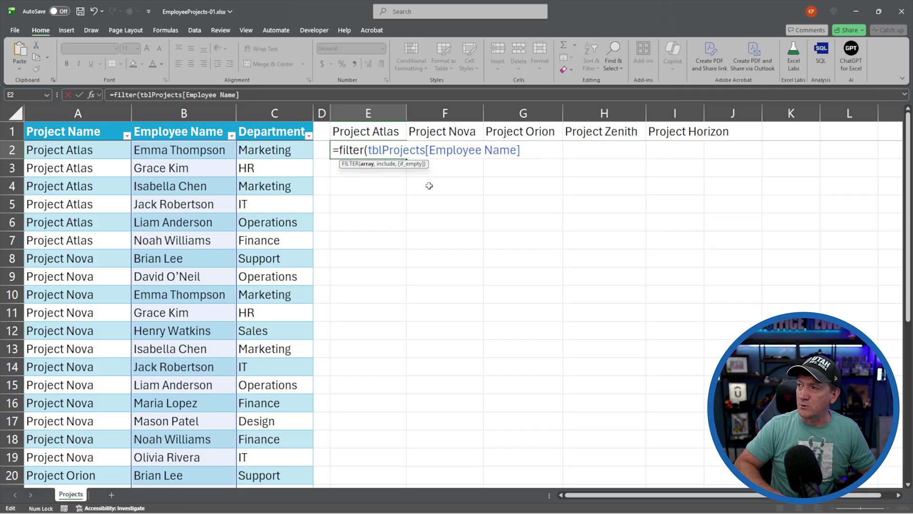
type("[")
left_click(522, 150)
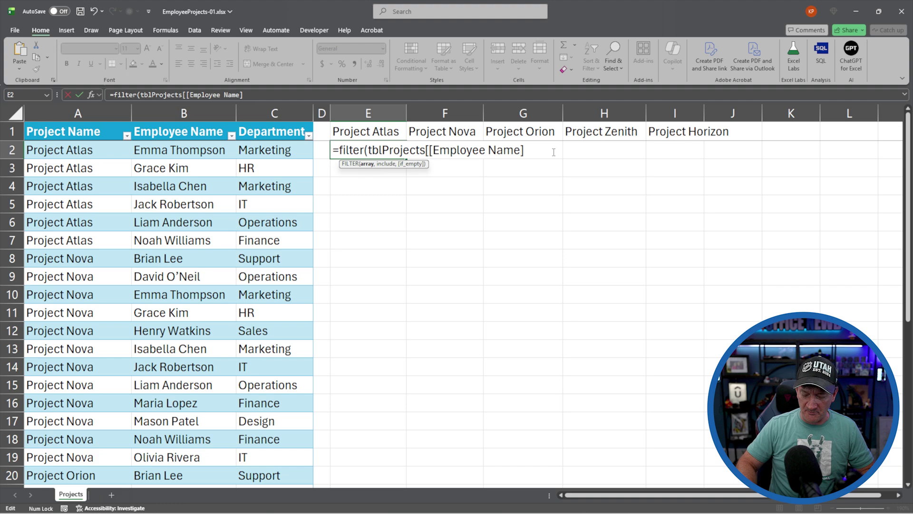
type(":")
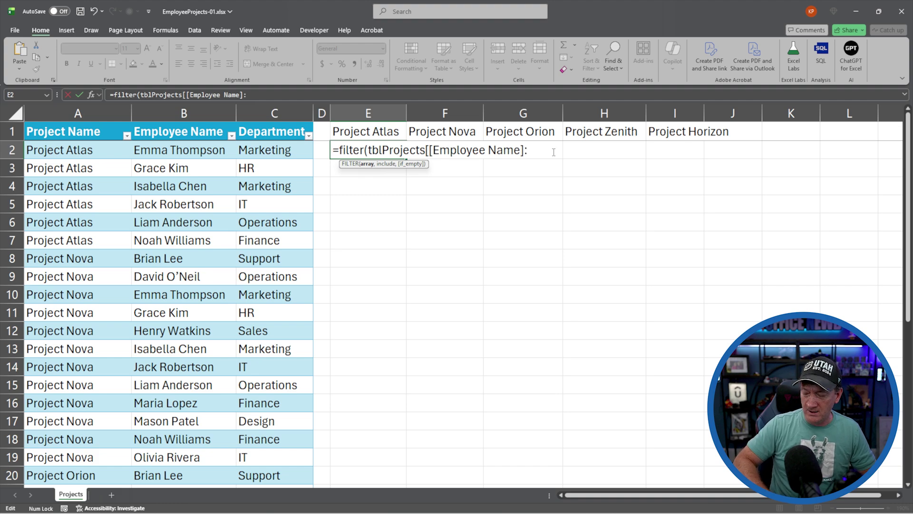
type("[")
key("Down")
key("Down")
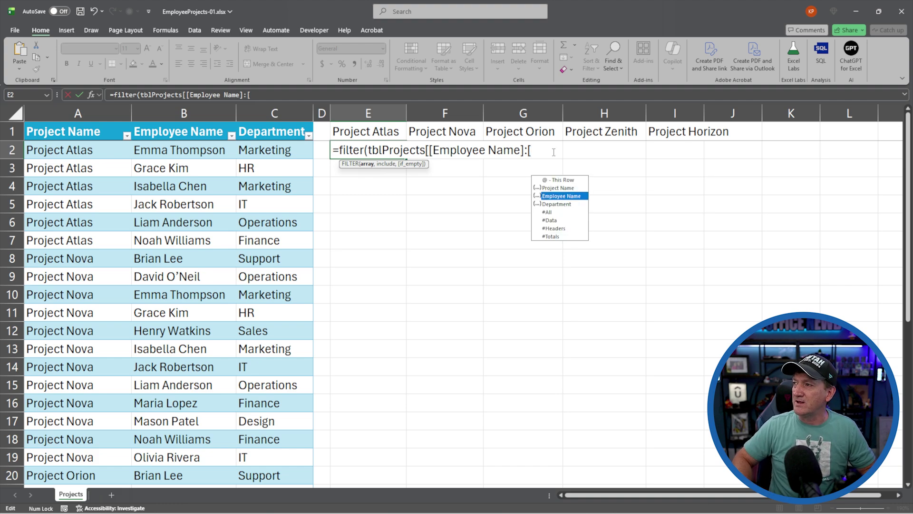
double_click(561, 196)
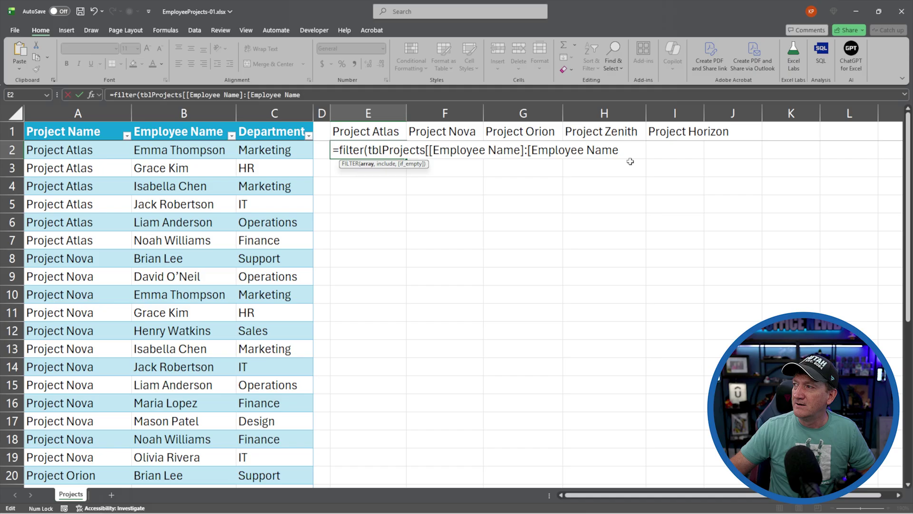
type("]")
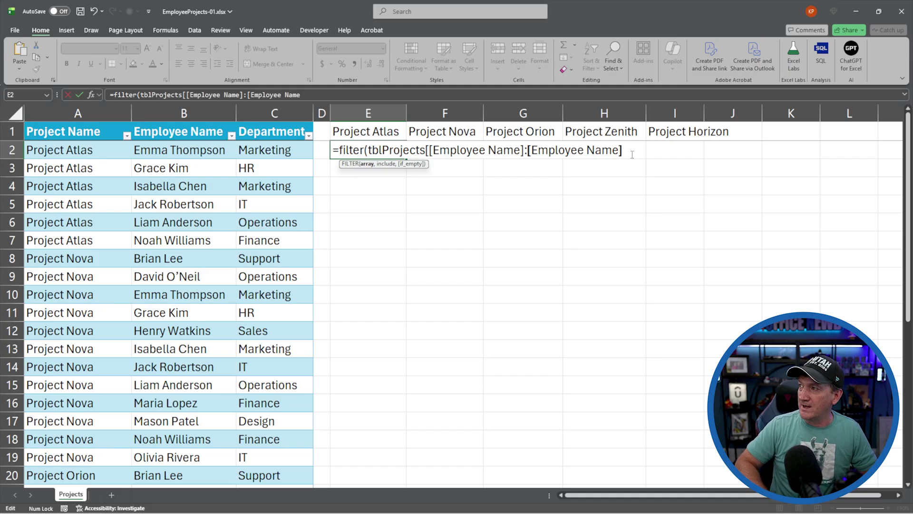
type("]")
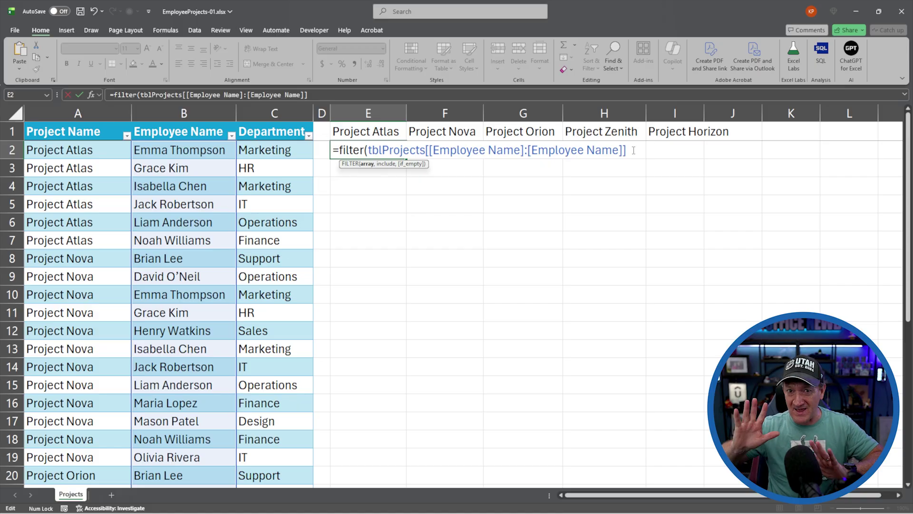
- Add the criterion tblProjects[[Project Name]:[Project Name]]= to the FILTER formula
type(",")
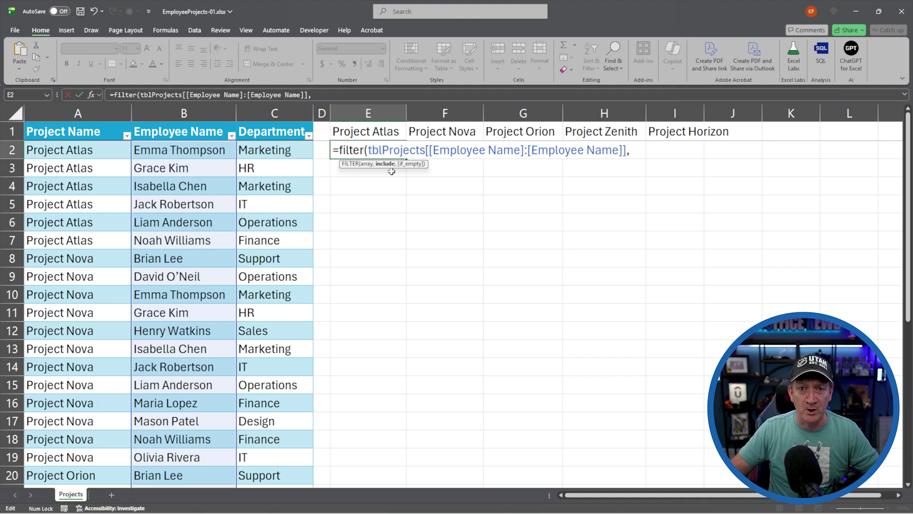
left_click(64, 151)
key("ctrl+shift+Down")
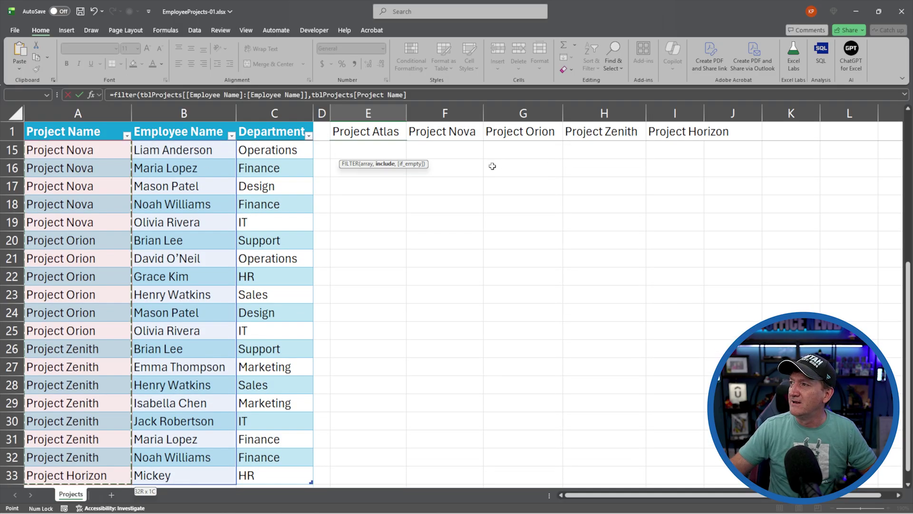
scroll(492, 166, "up", 5)
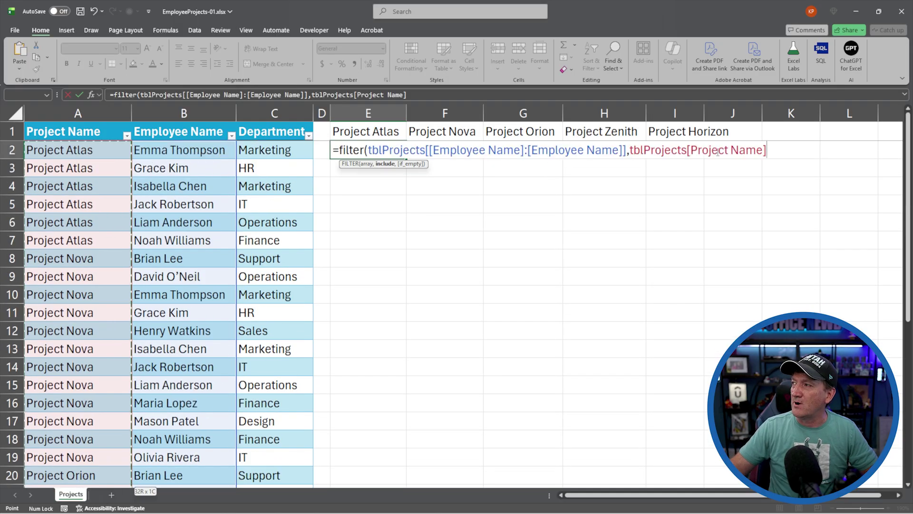
left_click(693, 152)
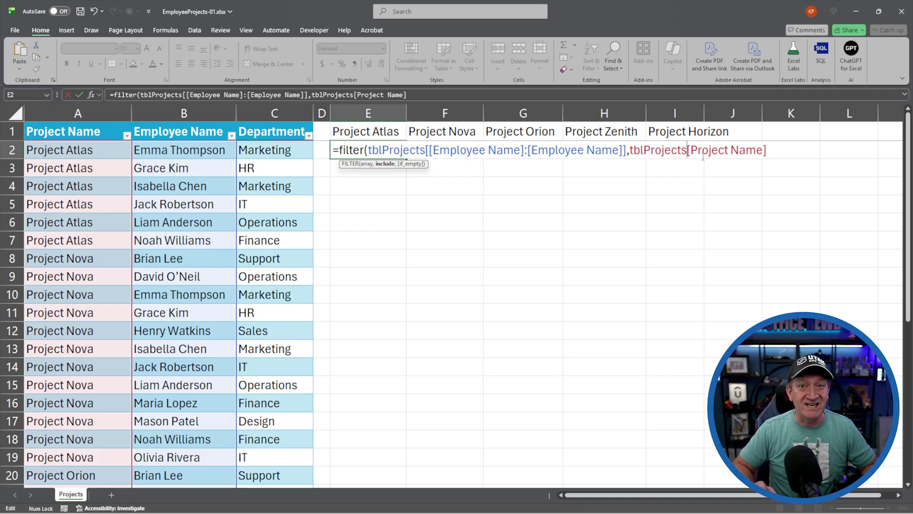
type("[")
left_click(774, 151)
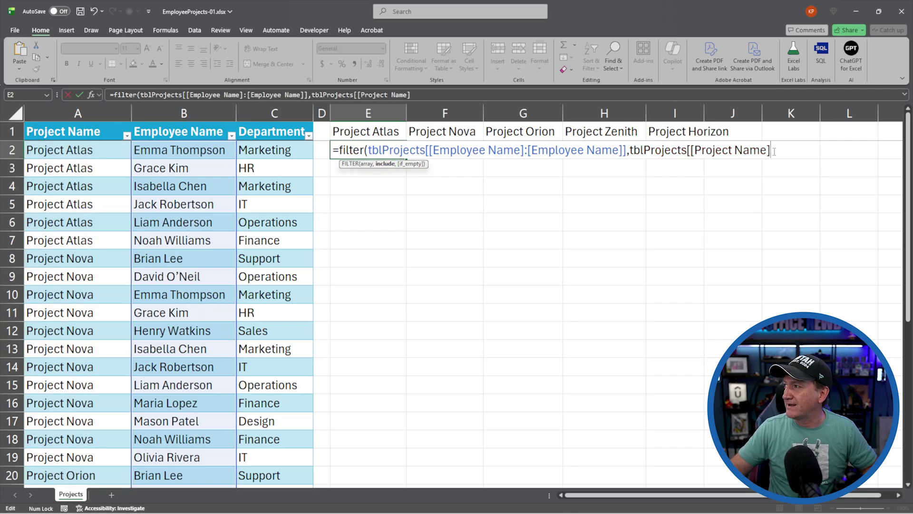
type(":[")
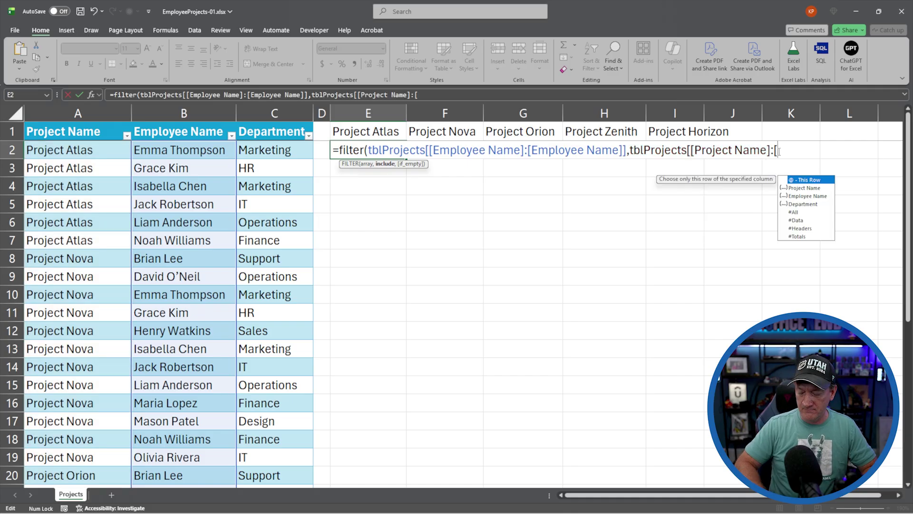
key("Down")
key("Tab")
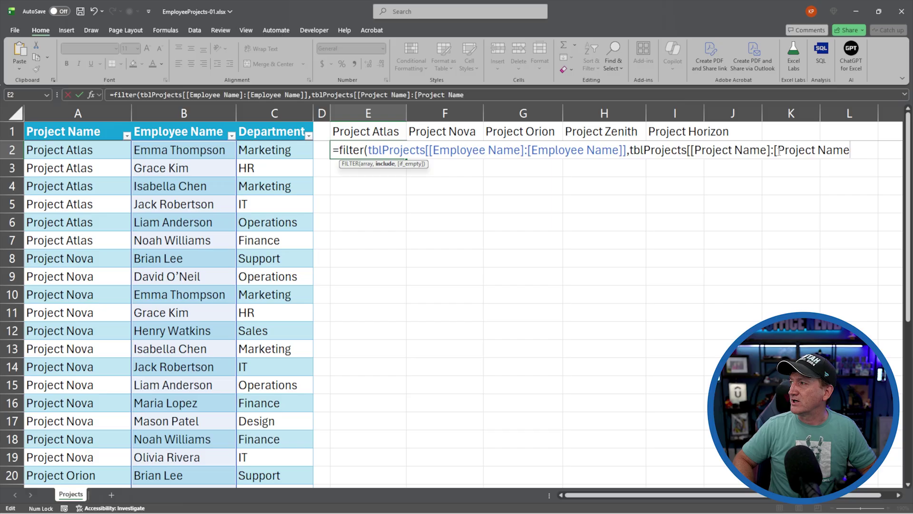
type("]]")
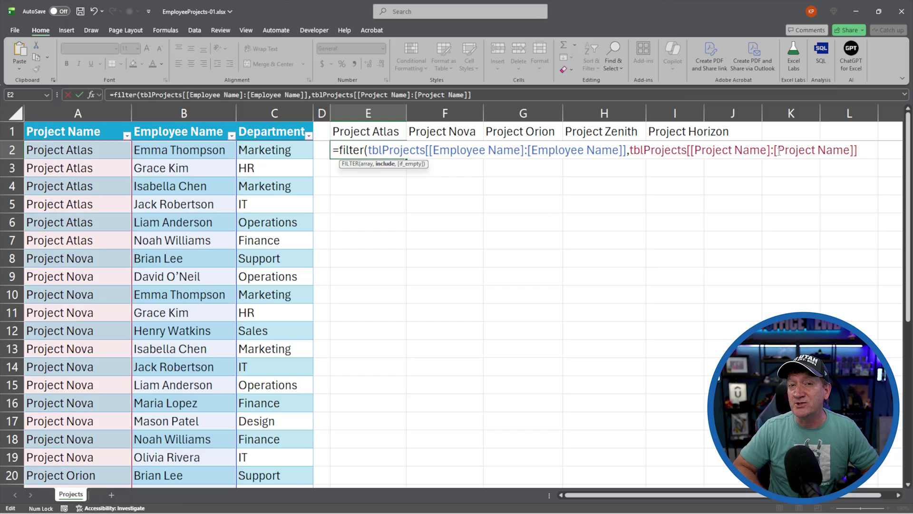
type("=")
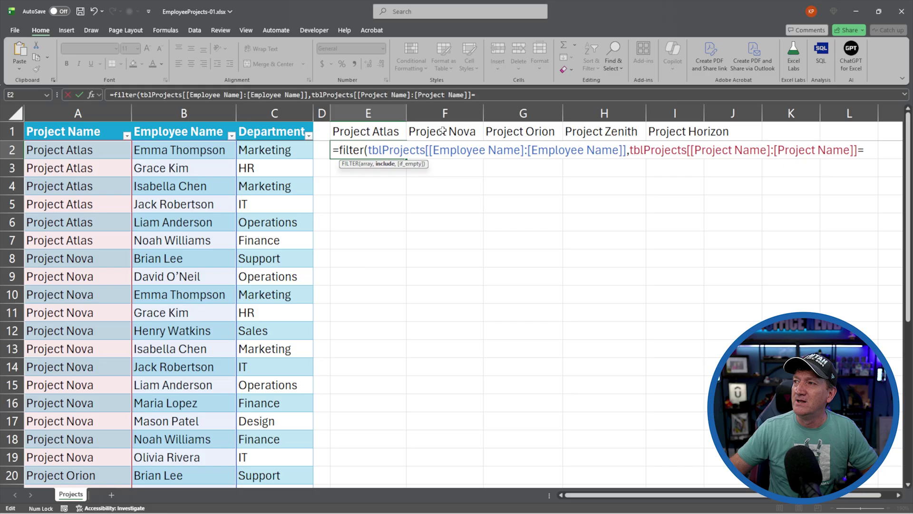
- Compare against E$1 and commit, spilling six Project Atlas employees into E2:E7
left_click(368, 131)
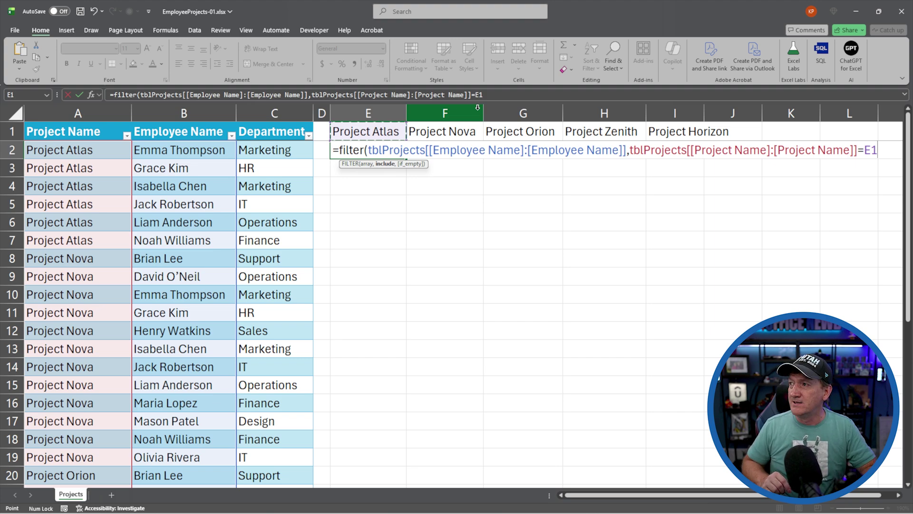
key("F4")
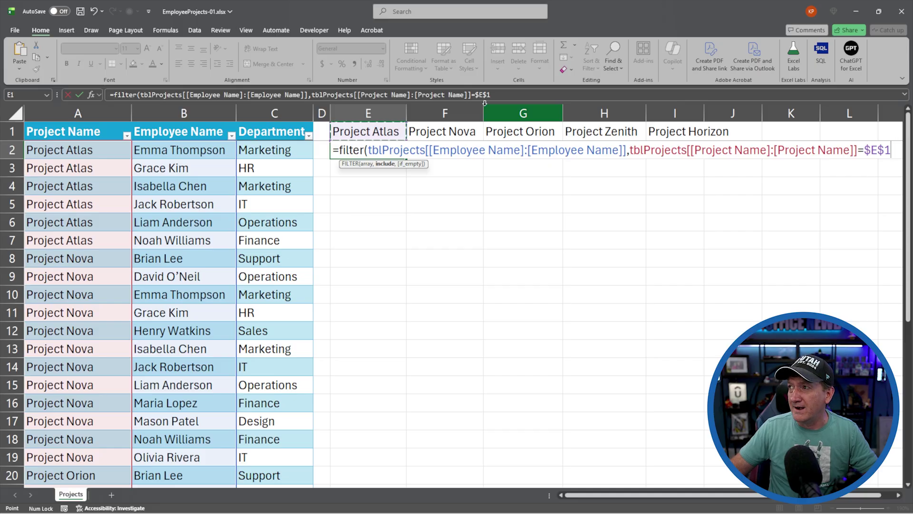
key("F4")
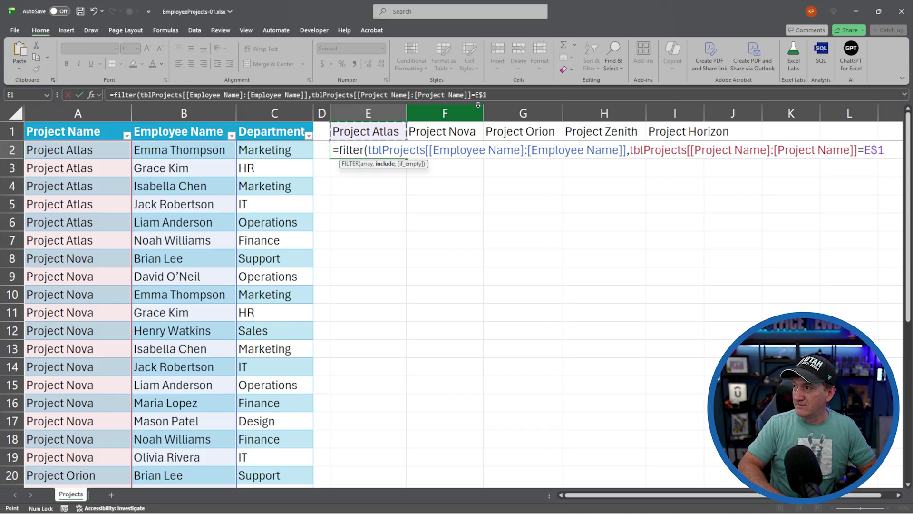
type(")")
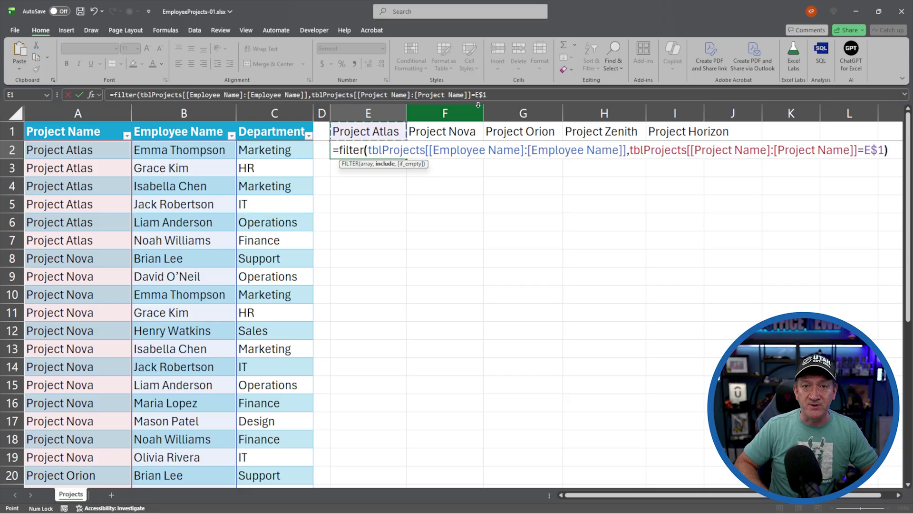
key("Return")
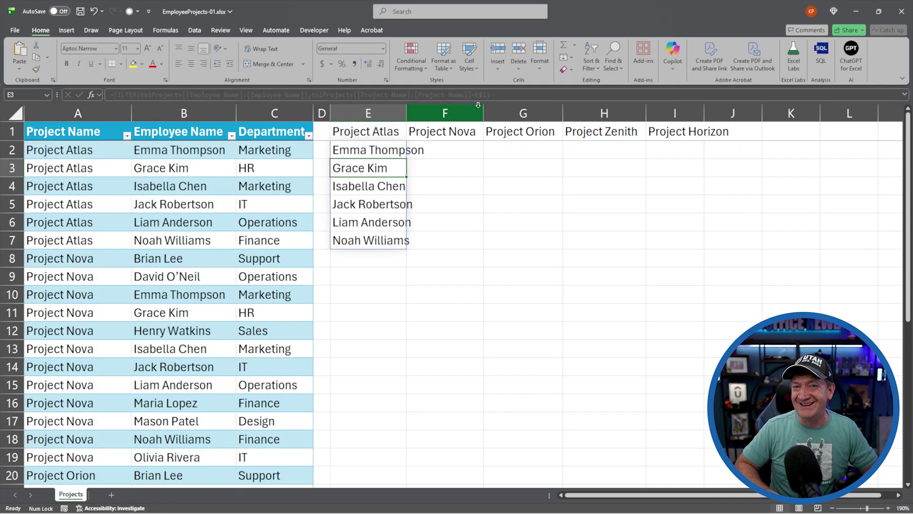
- Auto-fit column E and fill E2's FILTER formula across to I2
double_click(406, 113)
left_click(376, 151)
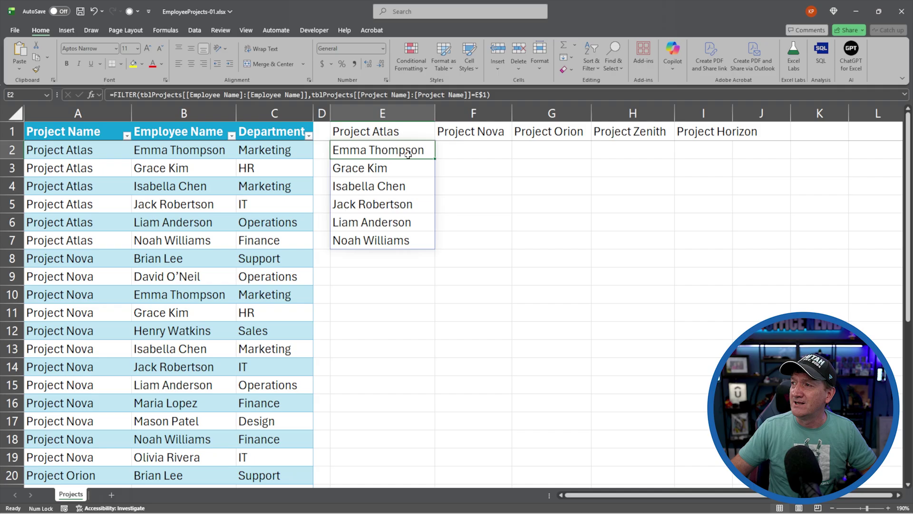
left_click_drag(434, 158, 708, 165)
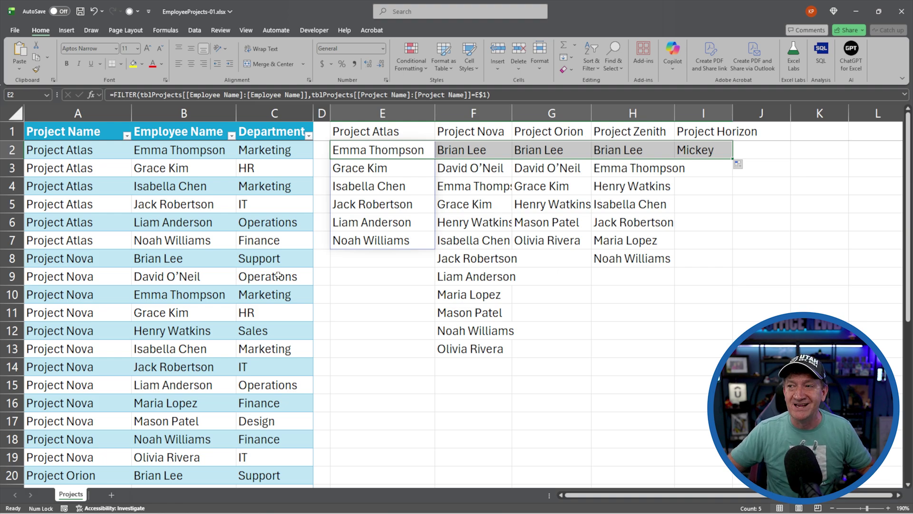
scroll(187, 283, "down", 5)
- Add a New Project row to the table with an employee name and IT
left_click(82, 457)
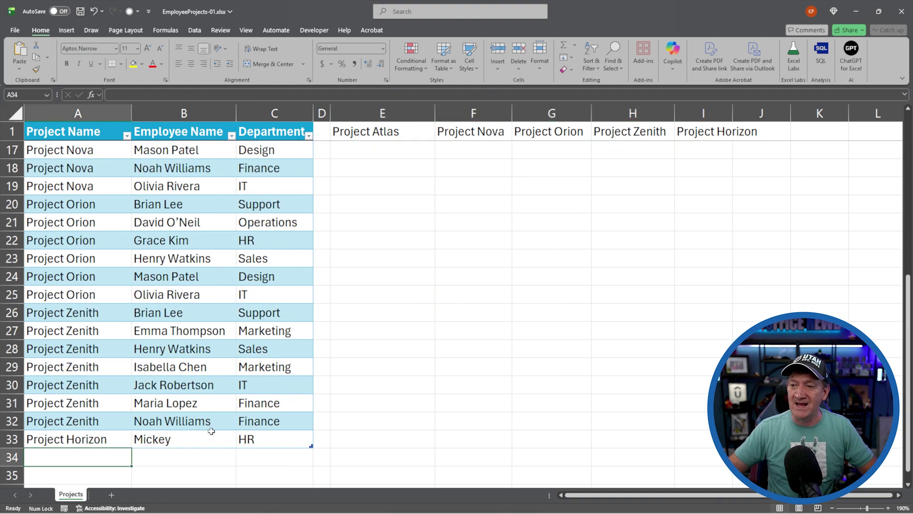
type("New Project")
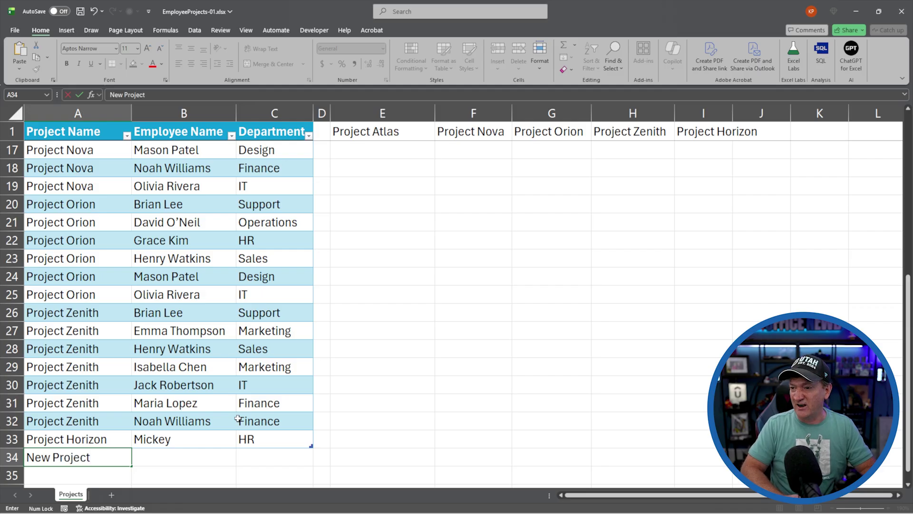
key("Tab")
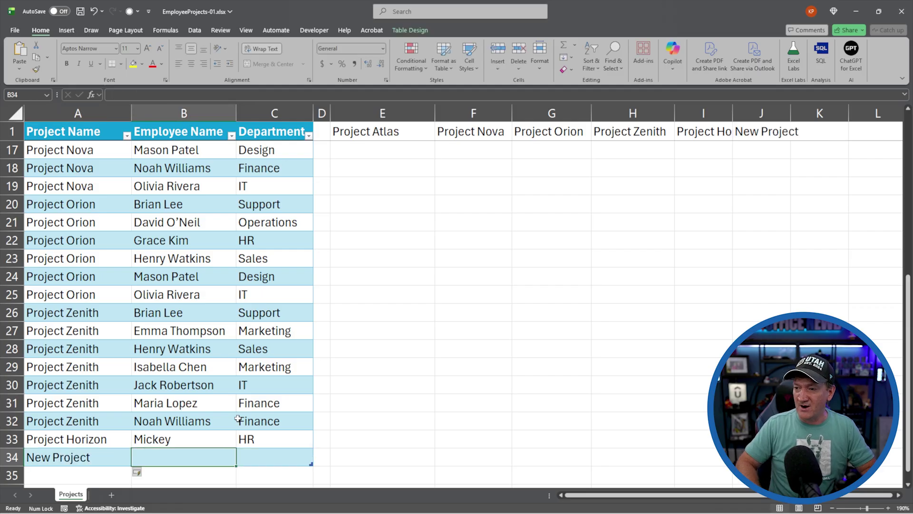
type("Dasi")
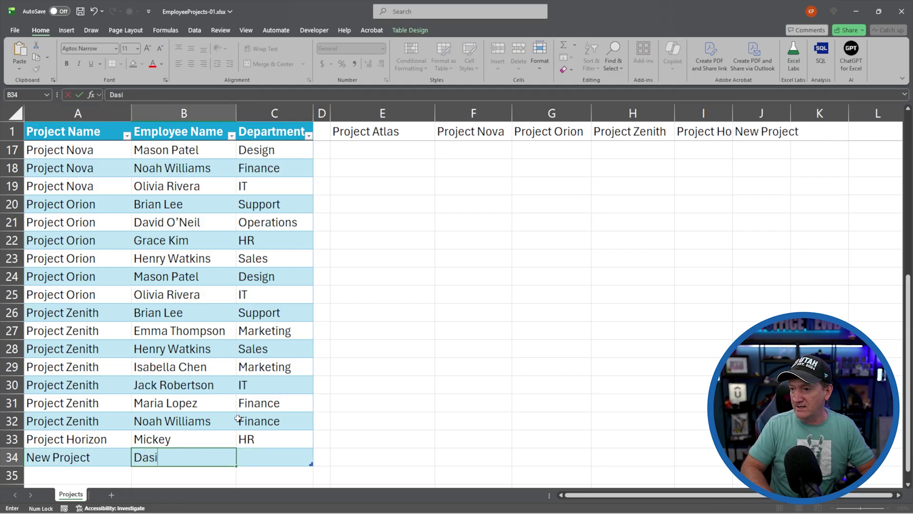
key("BackSpace")
key("BackSpace")
type("isy")
key("Tab")
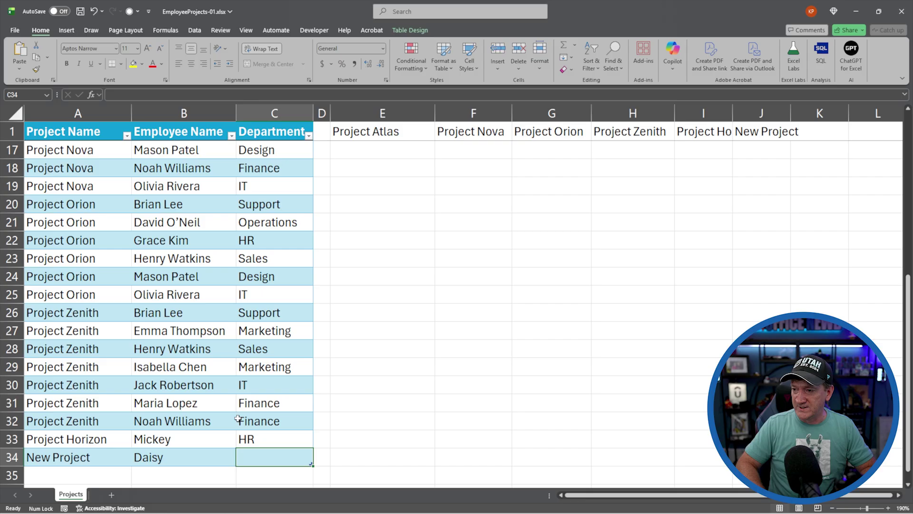
type("IT")
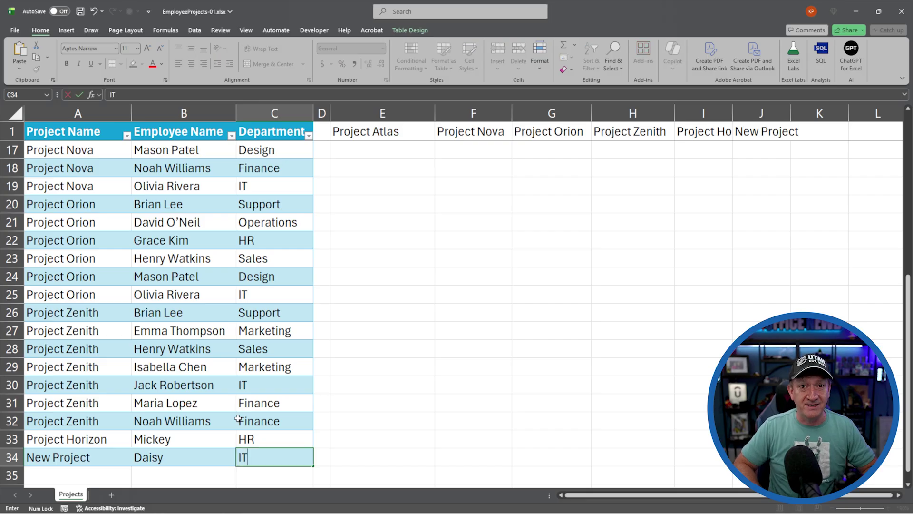
key("Return")
- Extend I2's FILTER formula into J2 to list the New Project employee
scroll(514, 424, "up", 5)
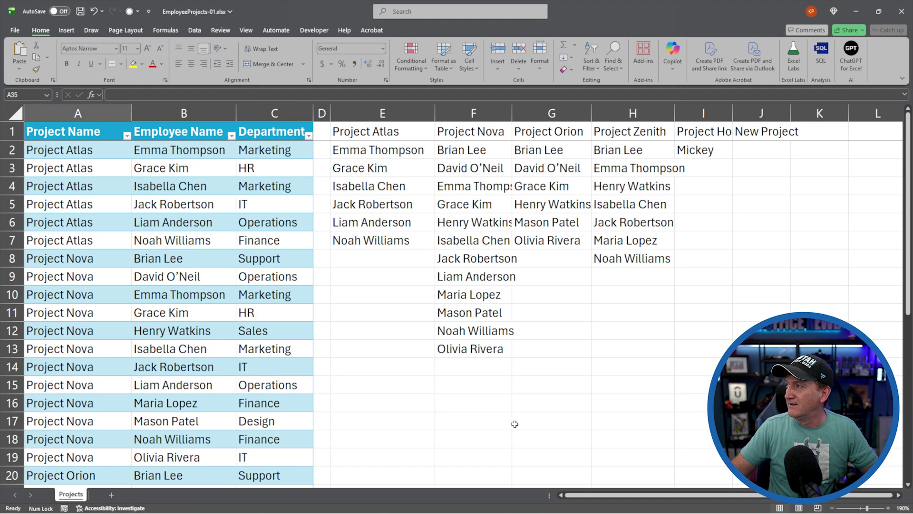
left_click(703, 150)
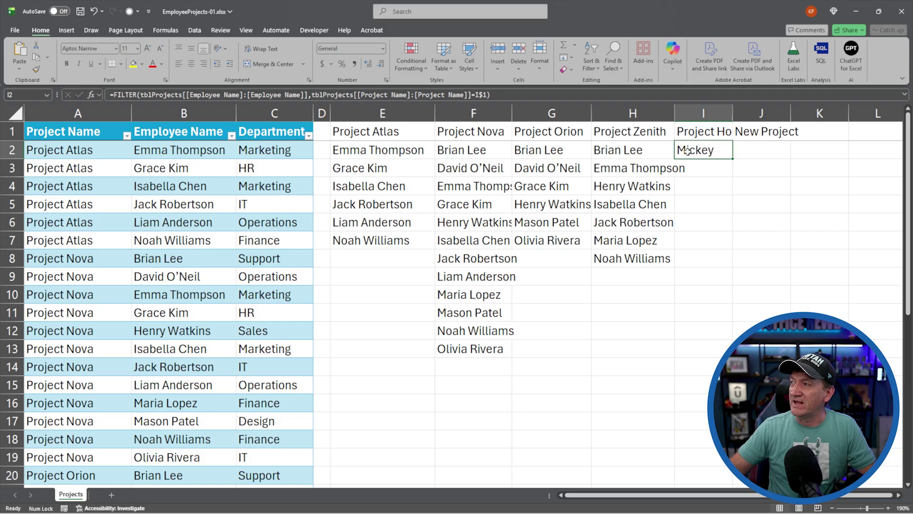
left_click_drag(733, 160, 780, 158)
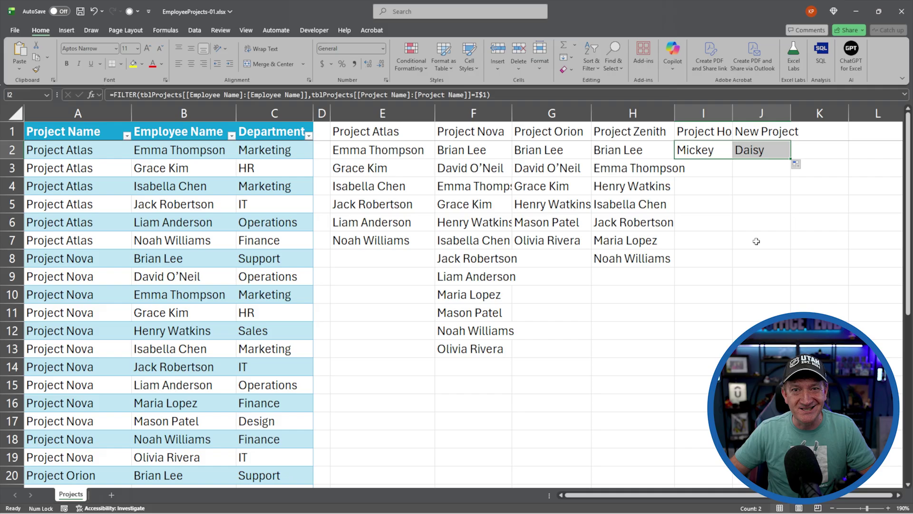